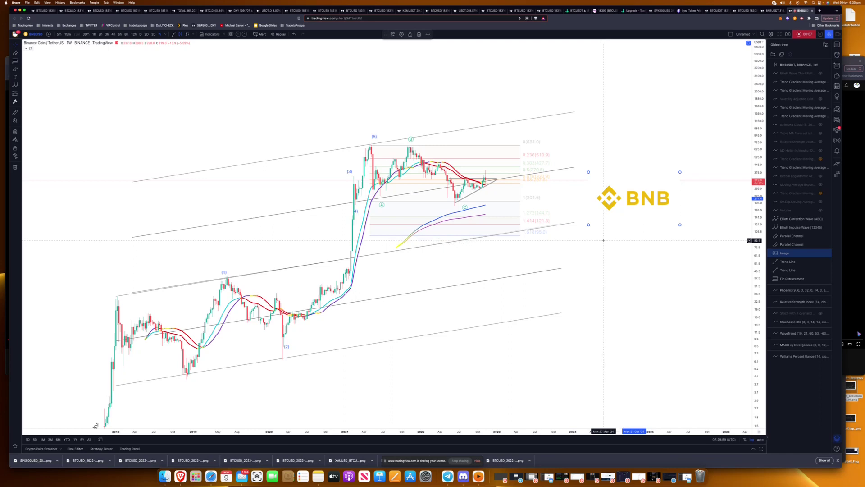
# Draw a parallel channel from early 2020 to January 2024, between the existing upper channel's lower boundary and its midline.
pyautogui.scroll(-2, 187, 136)
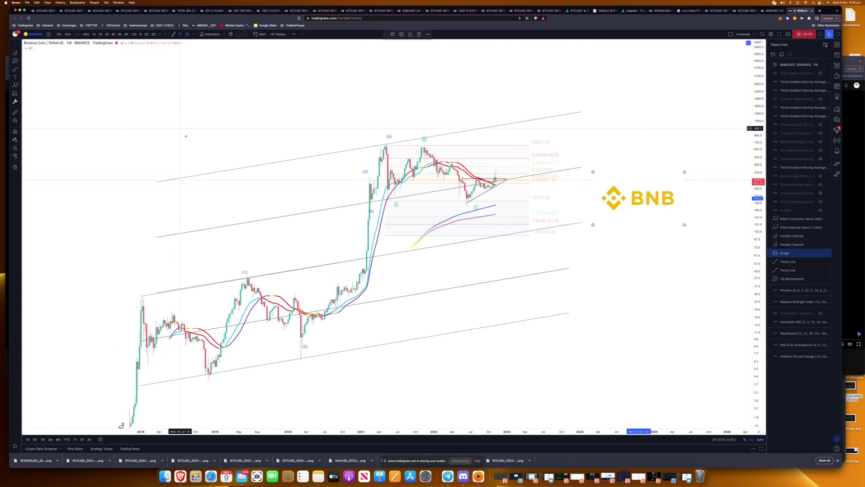
pyautogui.click(156, 293)
pyautogui.moveTo(156, 293); pyautogui.dragTo(156, 293)
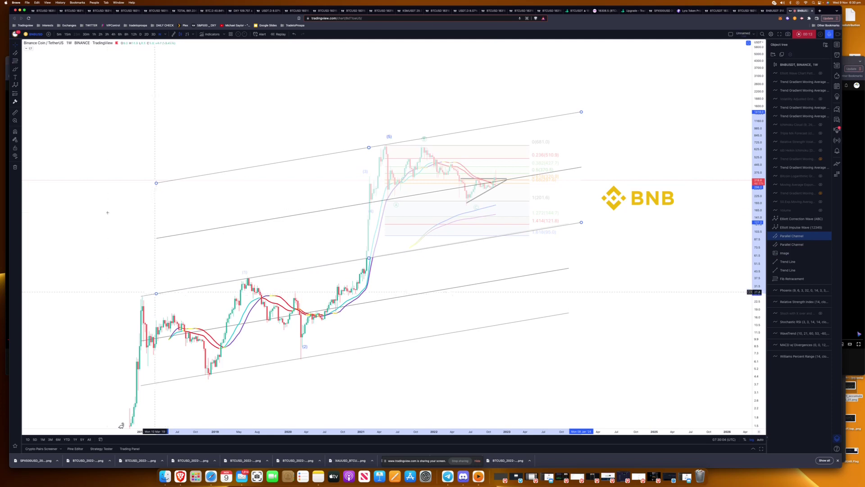
pyautogui.click(16, 53)
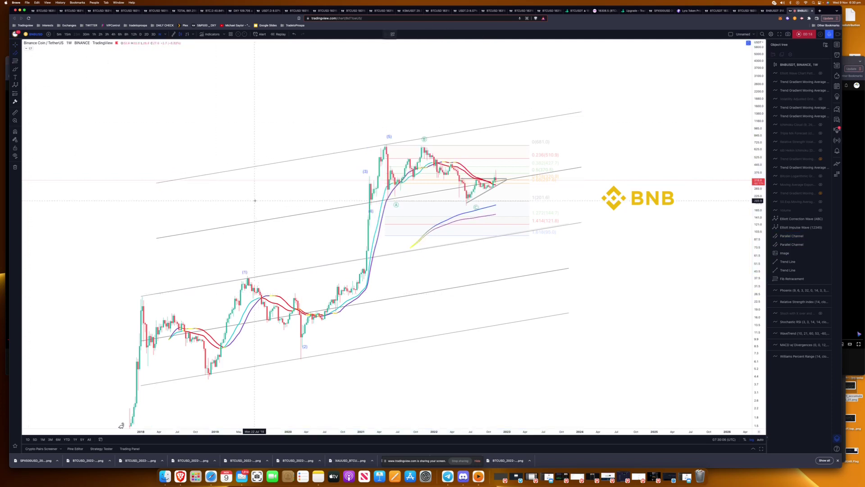
pyautogui.click(293, 269)
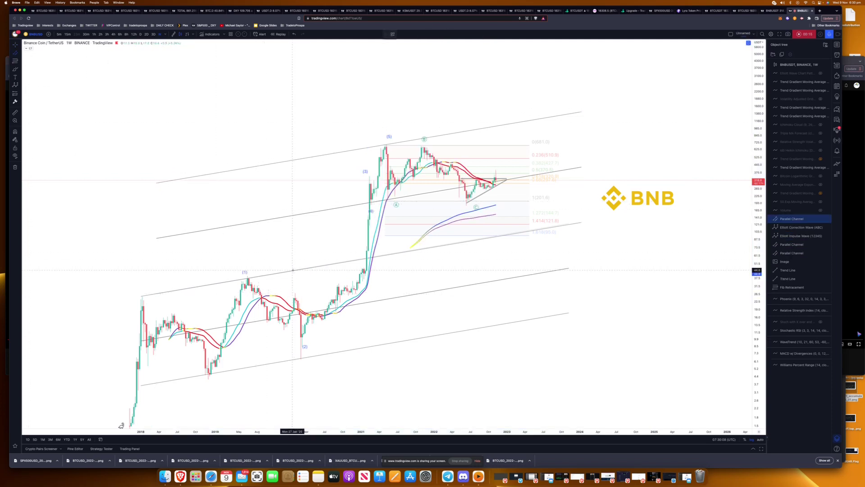
pyautogui.click(583, 222)
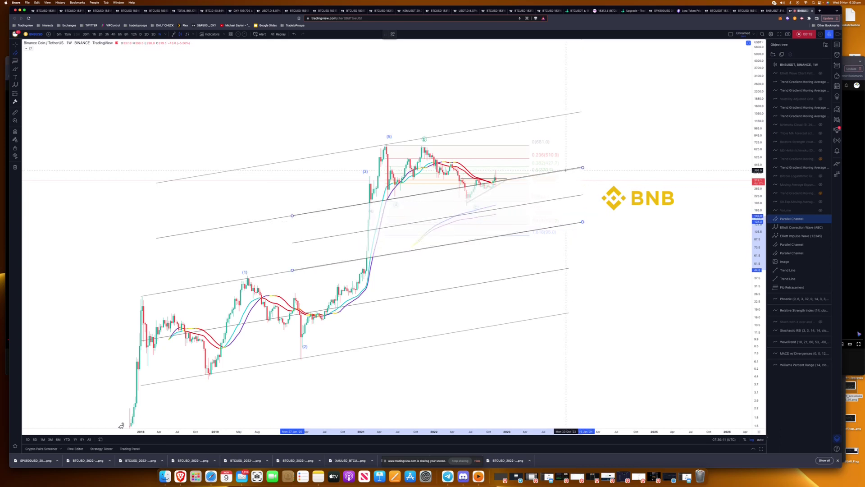
pyautogui.click(566, 171)
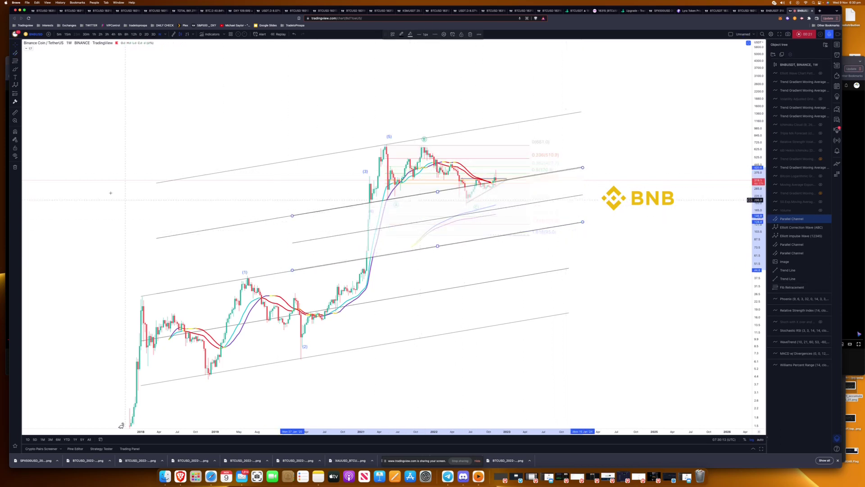
# Draw a Fib Channel from January 2021 to November 2023 spanning the upper parallel channel, and nudge that channel's end point.
pyautogui.click(15, 62)
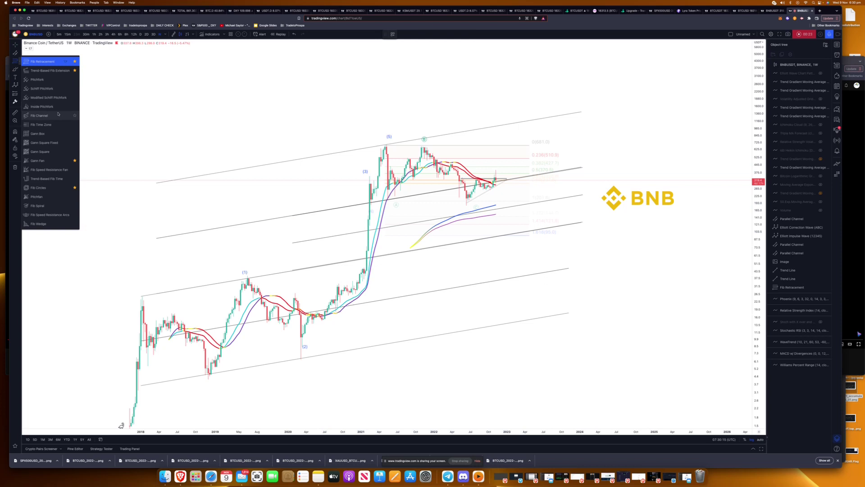
pyautogui.click(66, 126)
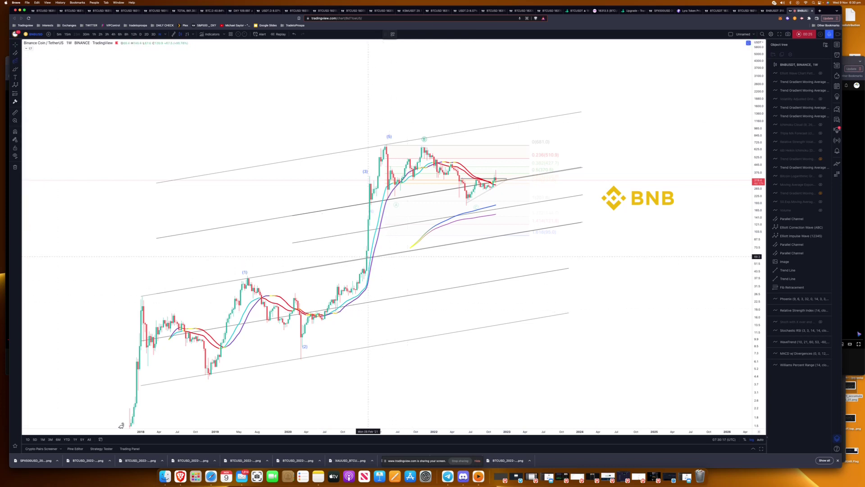
pyautogui.click(365, 258)
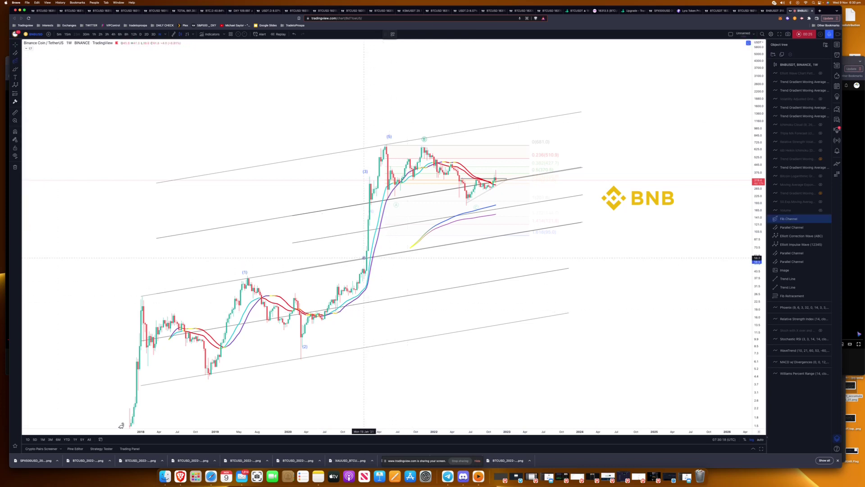
pyautogui.click(569, 225)
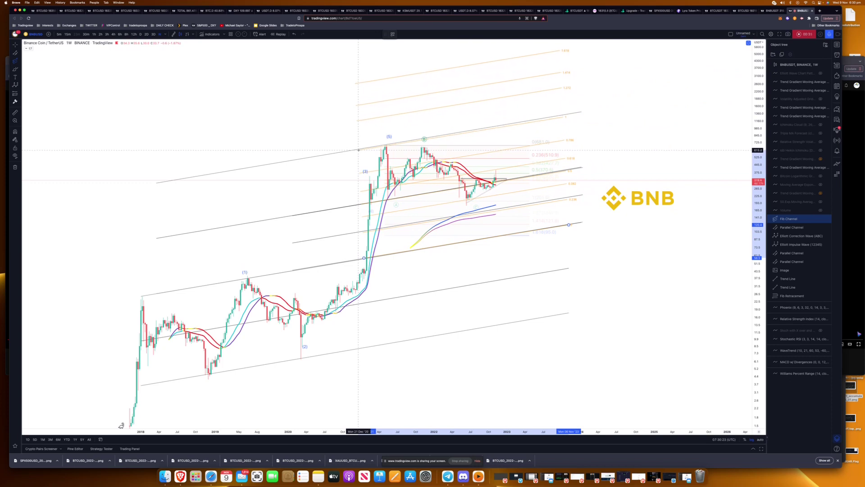
pyautogui.click(359, 150)
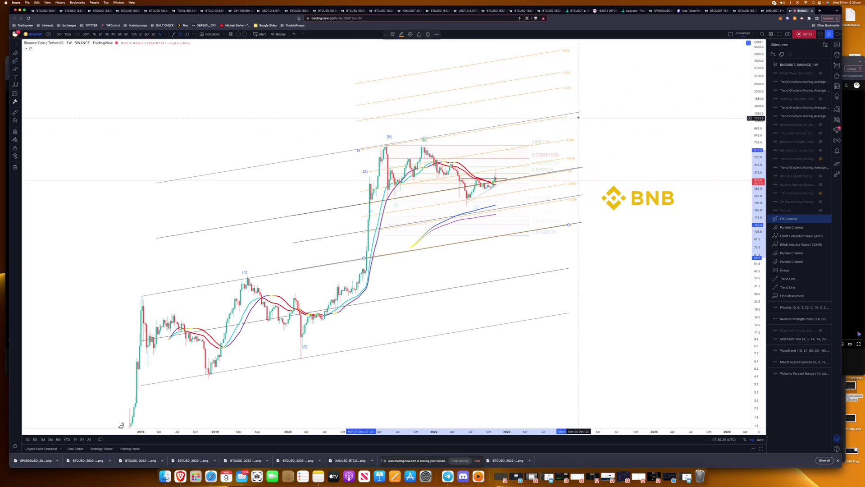
pyautogui.click(582, 114)
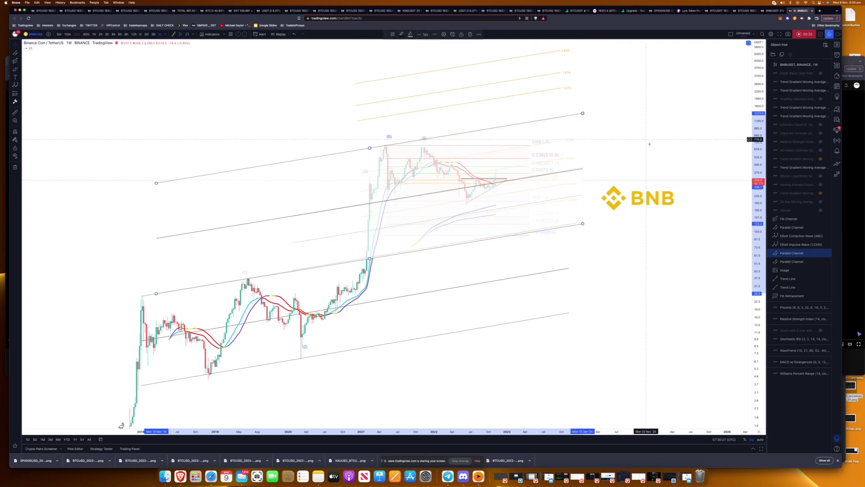
pyautogui.click(586, 161)
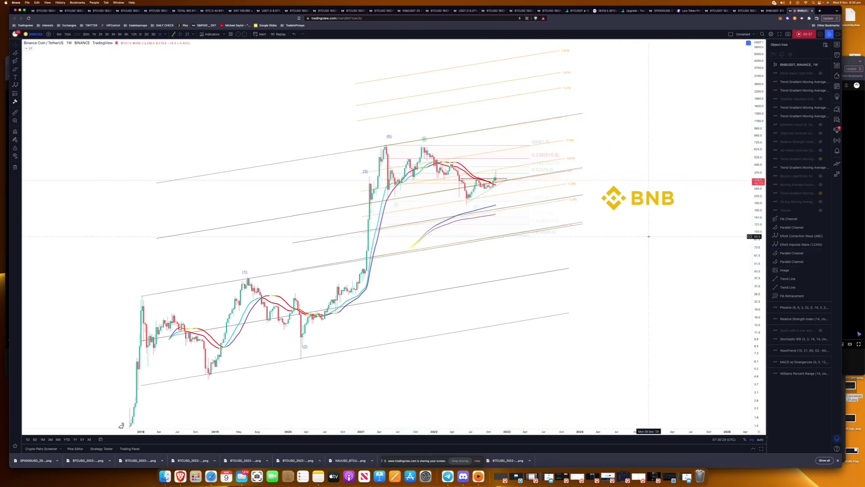
# Move the BNB logo image up into the empty area beside the channel's upper part and shrink it.
pyautogui.moveTo(640, 198); pyautogui.dragTo(670, 127)
pyautogui.moveTo(717, 101); pyautogui.dragTo(695, 112)
pyautogui.click(605, 243)
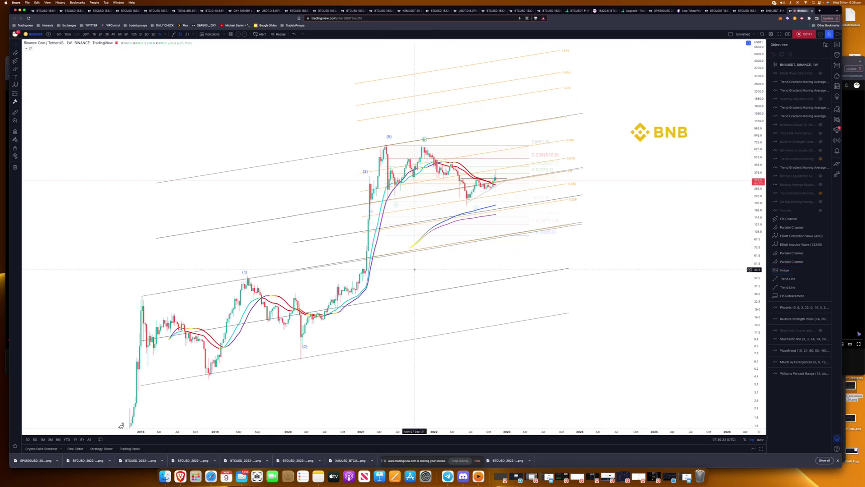
# Draw two horizontal trend lines from early 2021 into 2023, one along the 2021 highs and one along the range lows.
pyautogui.click(19, 53)
pyautogui.click(38, 53)
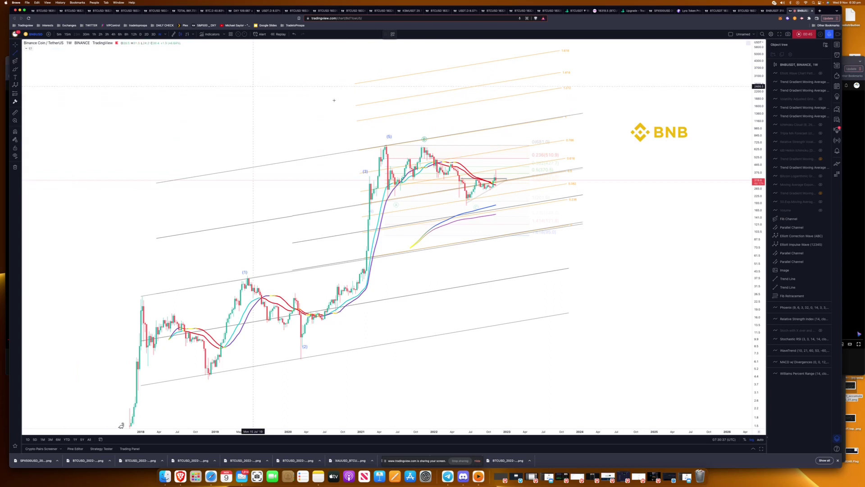
pyautogui.click(382, 146)
pyautogui.moveTo(382, 146); pyautogui.dragTo(522, 146)
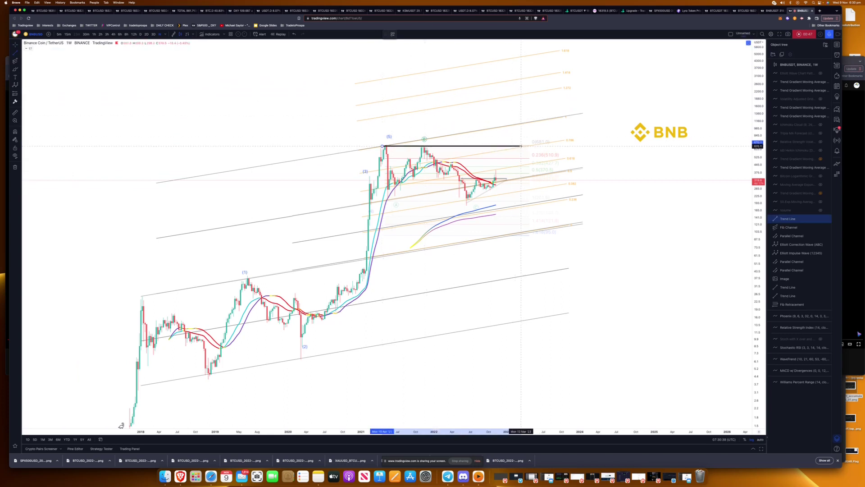
pyautogui.click(521, 146)
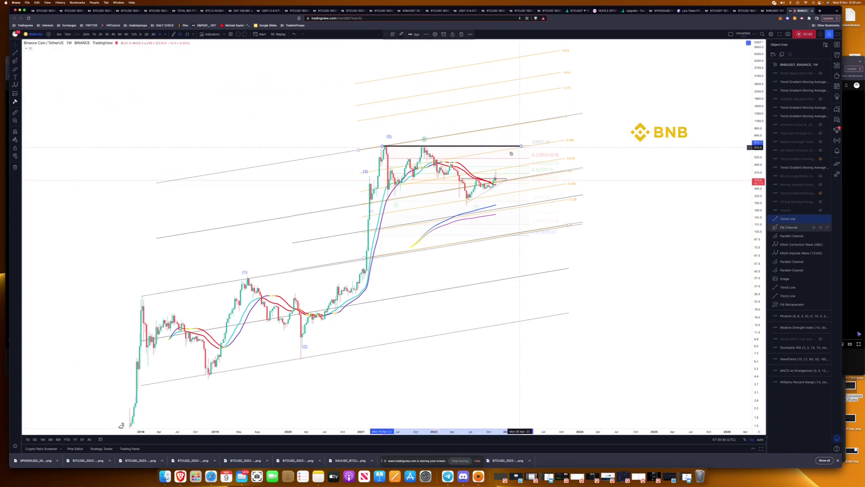
pyautogui.click(16, 52)
pyautogui.moveTo(370, 199)
pyautogui.mouseDown()
pyautogui.moveTo(546, 199)
pyautogui.moveTo(537, 199)
pyautogui.mouseUp()
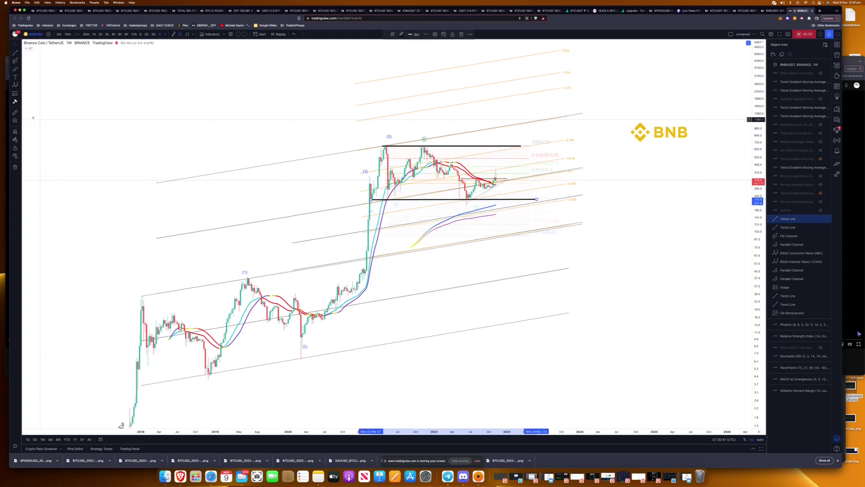
# Sketch a brush path from the latest price down to the lower horizontal line and up past the highs, and delete it.
pyautogui.click(15, 70)
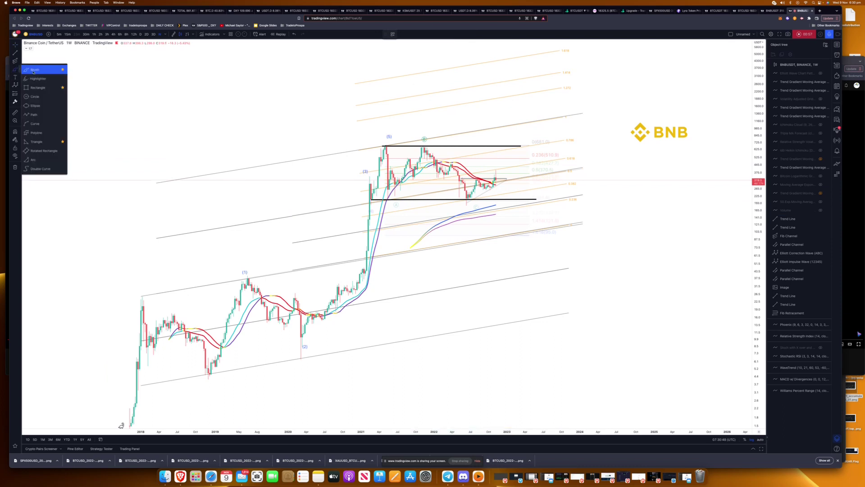
pyautogui.click(36, 79)
pyautogui.moveTo(498, 181)
pyautogui.mouseDown()
pyautogui.moveTo(507, 197)
pyautogui.moveTo(549, 141)
pyautogui.mouseUp()
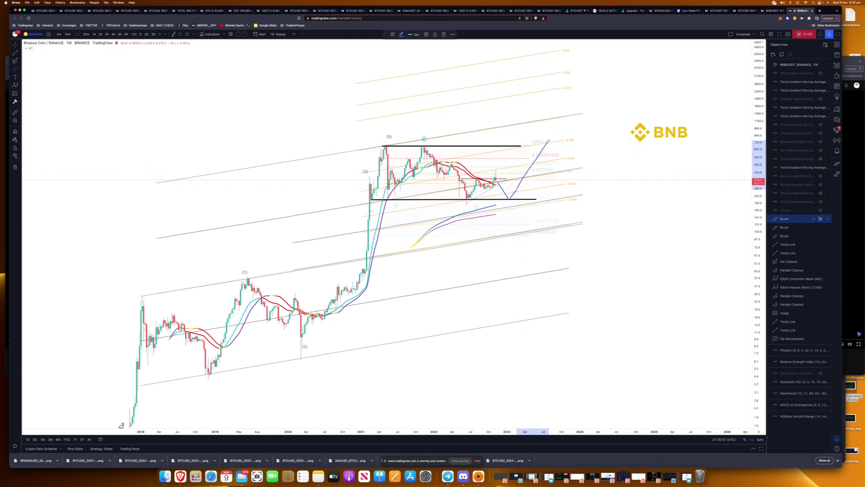
pyautogui.click(828, 220)
pyautogui.click(828, 219)
pyautogui.click(828, 220)
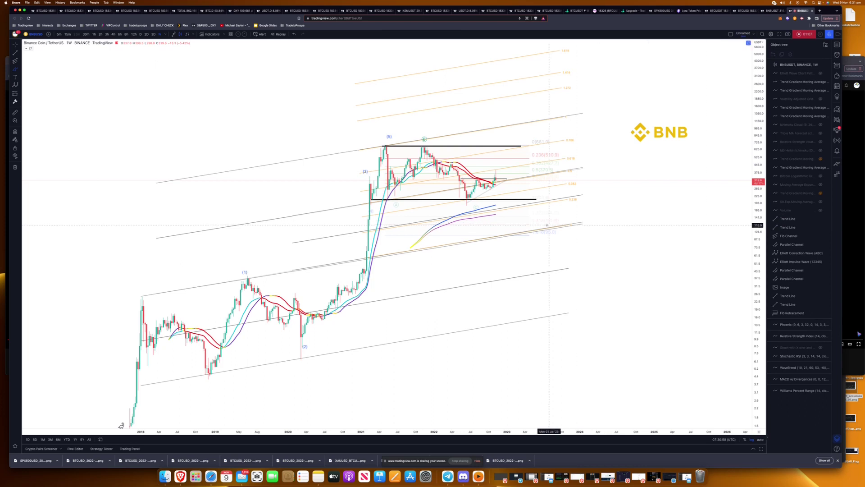
pyautogui.scroll(3, 489, 193)
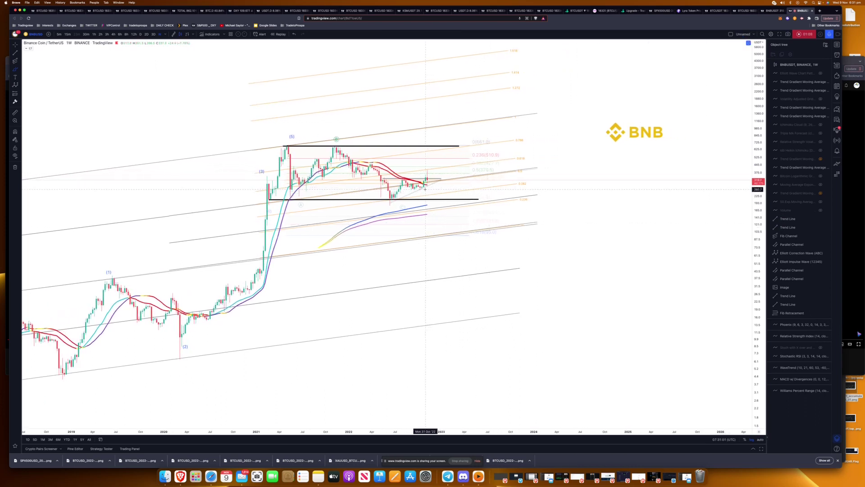
pyautogui.click(14, 44)
pyautogui.click(392, 202)
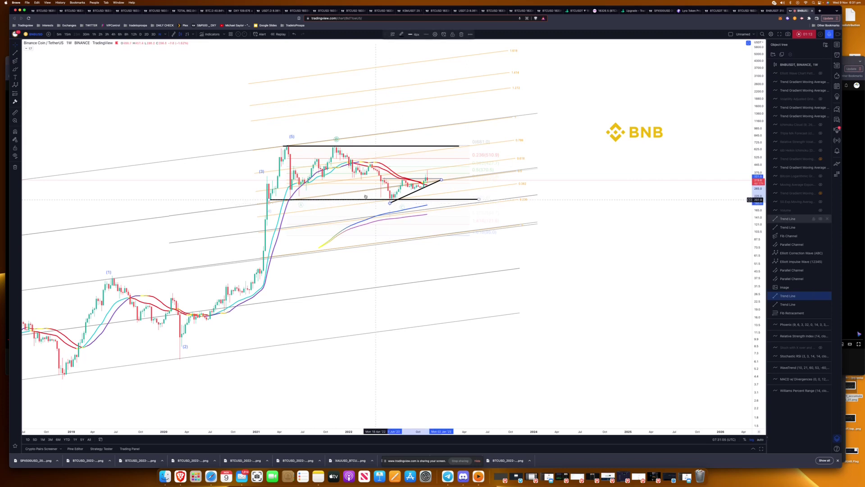
pyautogui.scroll(-2, 338, 194)
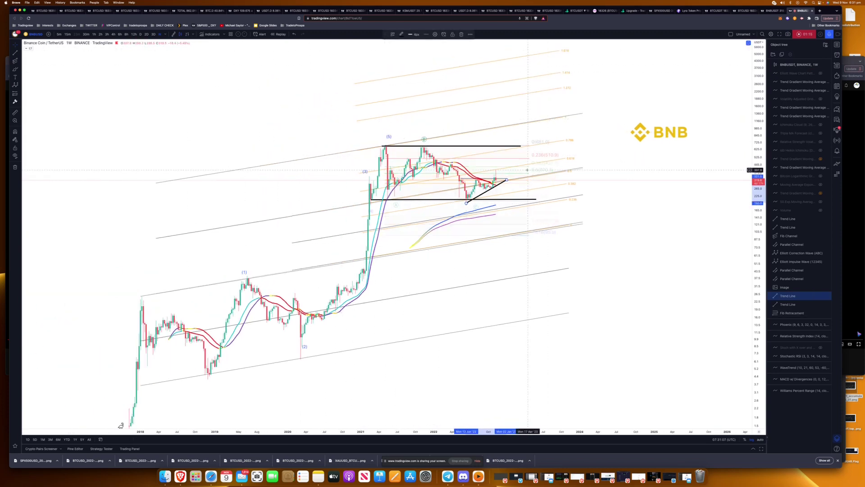
# Fine-tune the upper parallel channel's boundary near the 2021 high and realign the Fib Channel's anchors with the channel lines.
pyautogui.scroll(3, 528, 170)
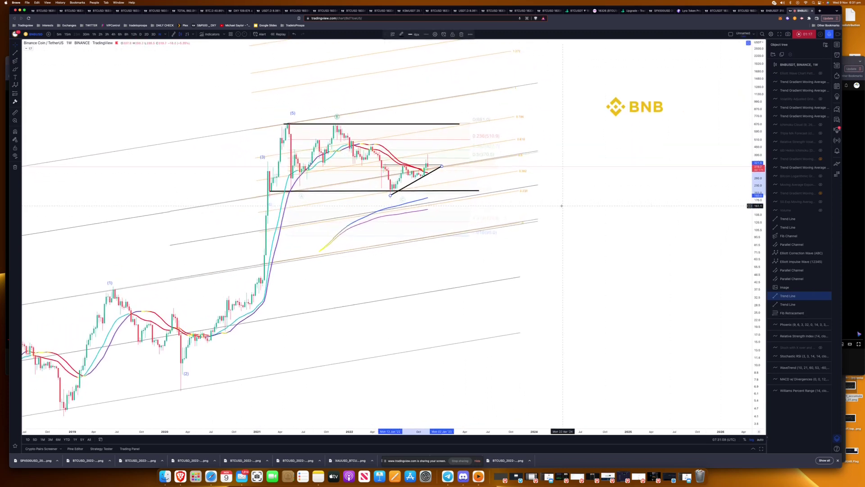
pyautogui.click(538, 220)
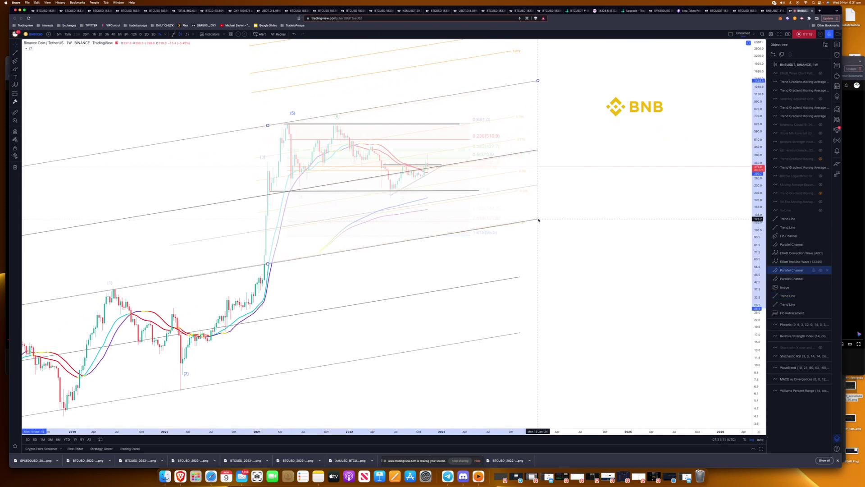
pyautogui.moveTo(537, 81); pyautogui.dragTo(537, 79)
pyautogui.moveTo(268, 125); pyautogui.dragTo(268, 129)
pyautogui.click(255, 131)
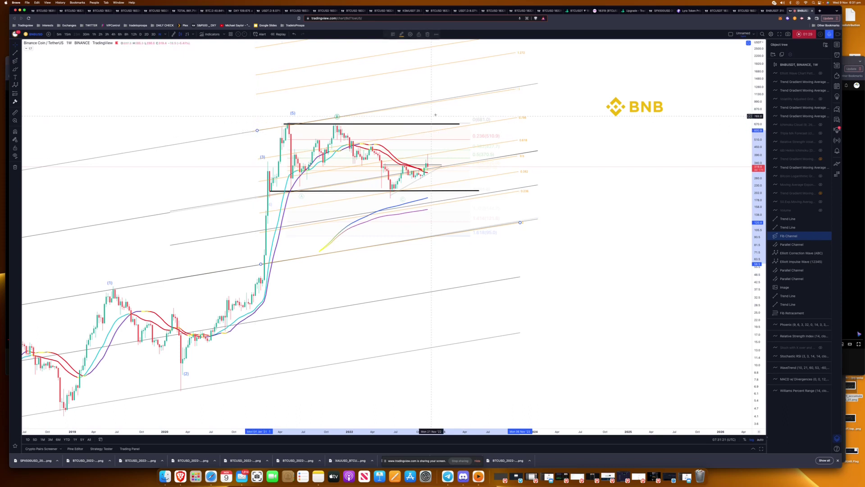
pyautogui.moveTo(521, 223); pyautogui.dragTo(527, 220)
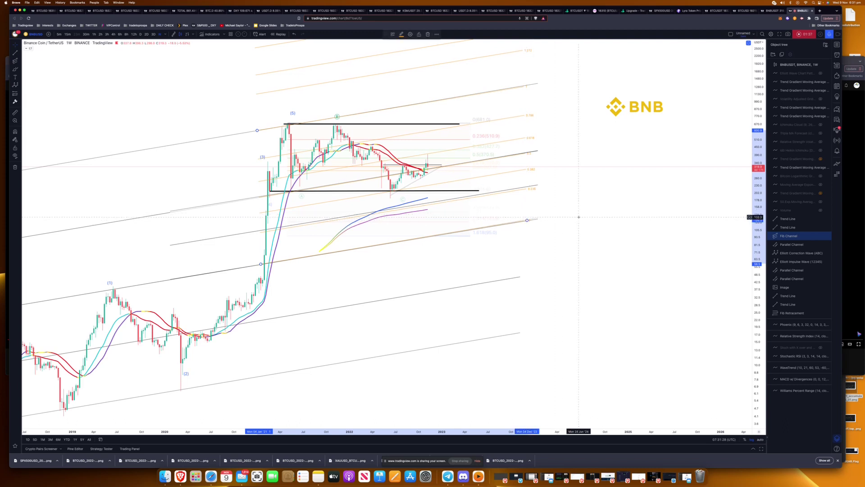
# Extend the Fib Retracement's lower anchor to the lower horizontal line at about 209.6 and set its label font size to 10.
pyautogui.click(471, 125)
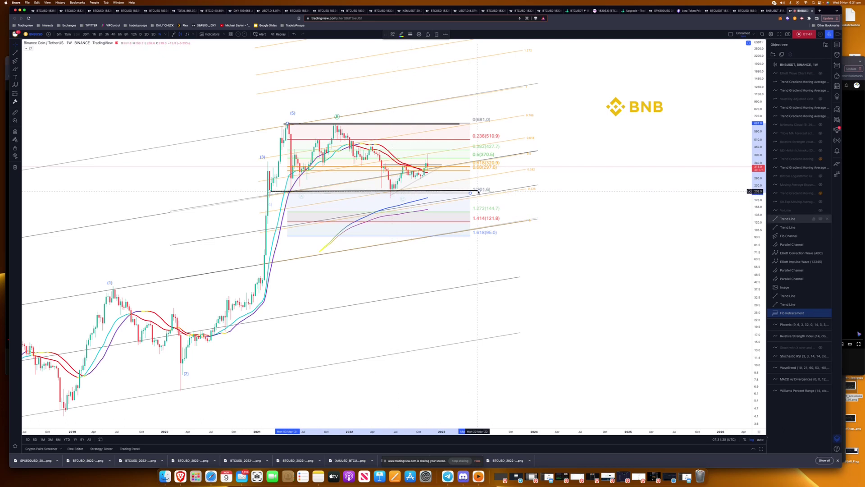
pyautogui.moveTo(470, 193); pyautogui.dragTo(485, 192)
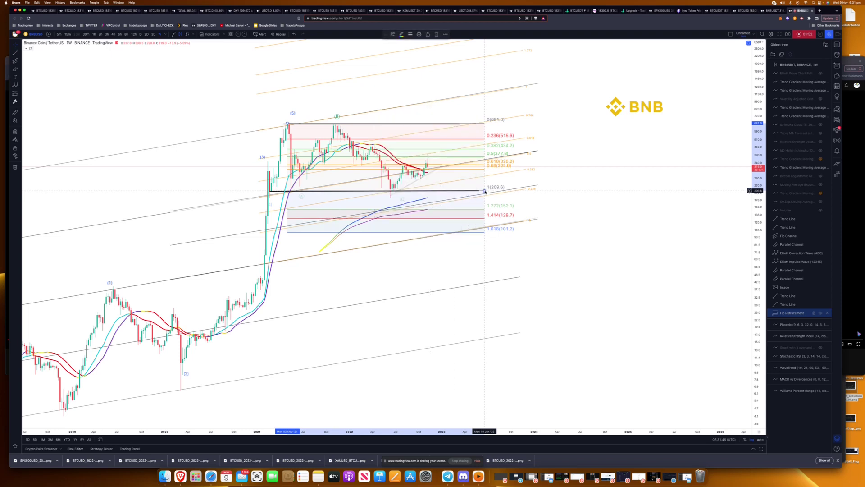
pyautogui.doubleClick(485, 191)
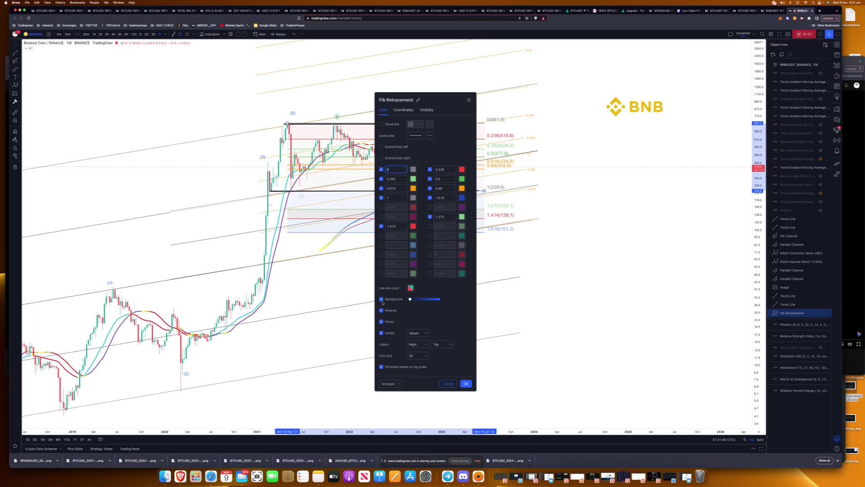
pyautogui.click(413, 357)
pyautogui.click(416, 371)
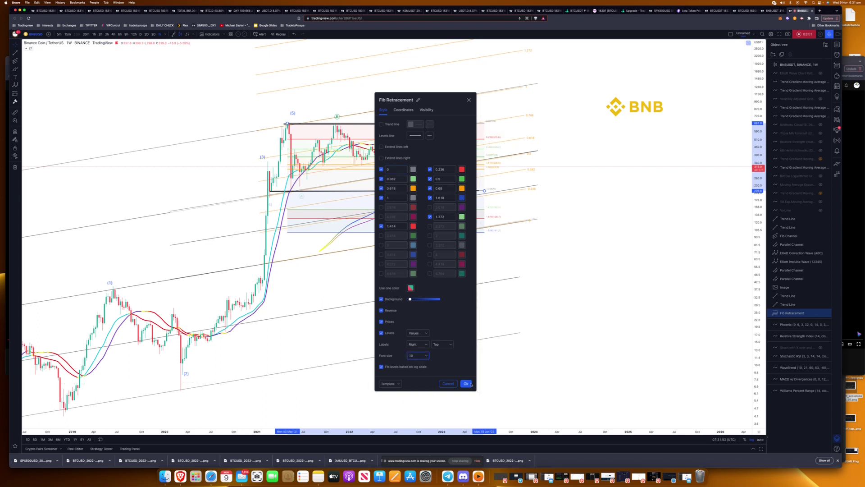
pyautogui.click(466, 384)
# Draw an Elliott Impulse Wave (12345) from the late-2018 low through the 2019 high, 2020 low, 2021 high and mid-2022 low to August 2023.
pyautogui.scroll(2, 531, 303)
pyautogui.scroll(1, 531, 303)
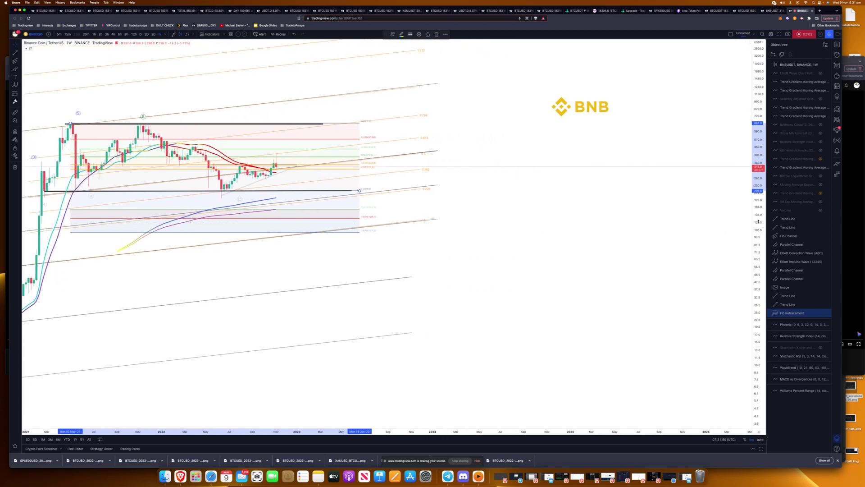
pyautogui.moveTo(760, 230); pyautogui.dragTo(760, 145)
pyautogui.scroll(-3, 510, 215)
pyautogui.moveTo(551, 205); pyautogui.dragTo(573, 182)
pyautogui.moveTo(758, 85); pyautogui.dragTo(757, 195)
pyautogui.scroll(-1, 128, 195)
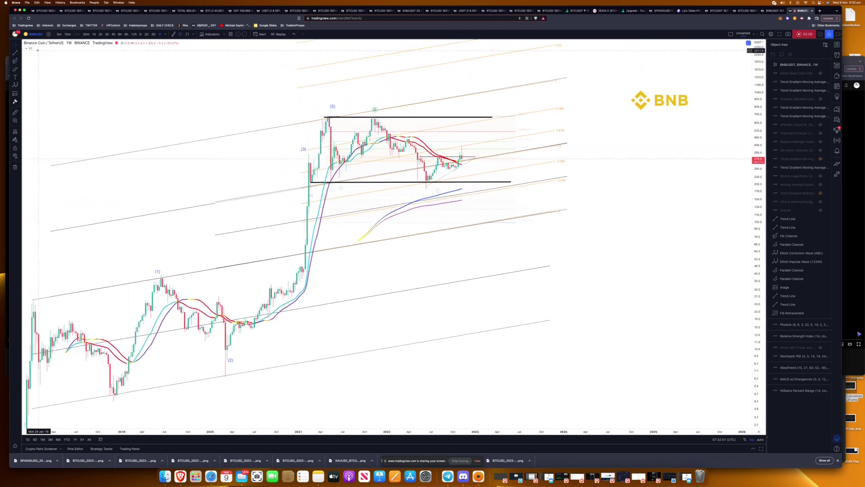
pyautogui.click(14, 84)
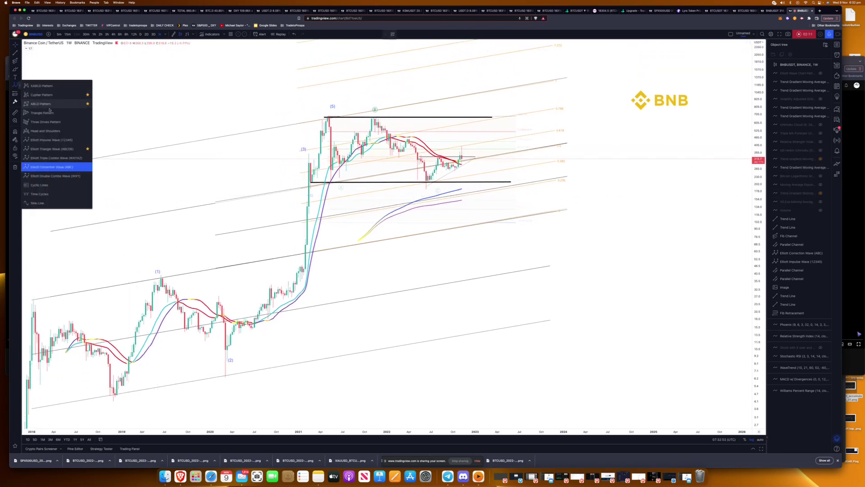
pyautogui.click(45, 140)
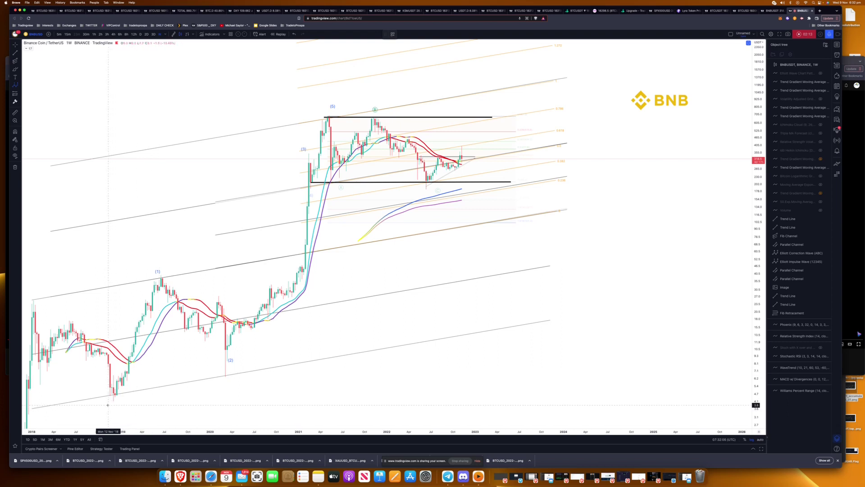
pyautogui.click(108, 405)
pyautogui.click(157, 262)
pyautogui.click(240, 352)
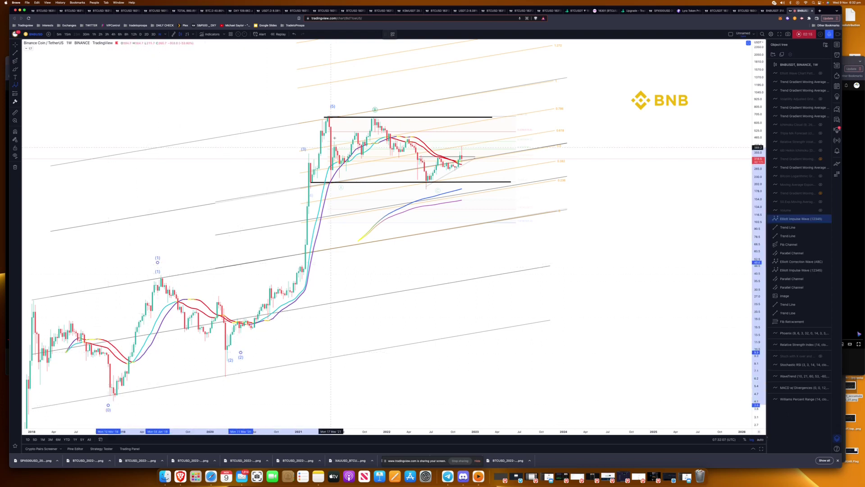
pyautogui.click(317, 100)
pyautogui.click(429, 192)
pyautogui.click(529, 49)
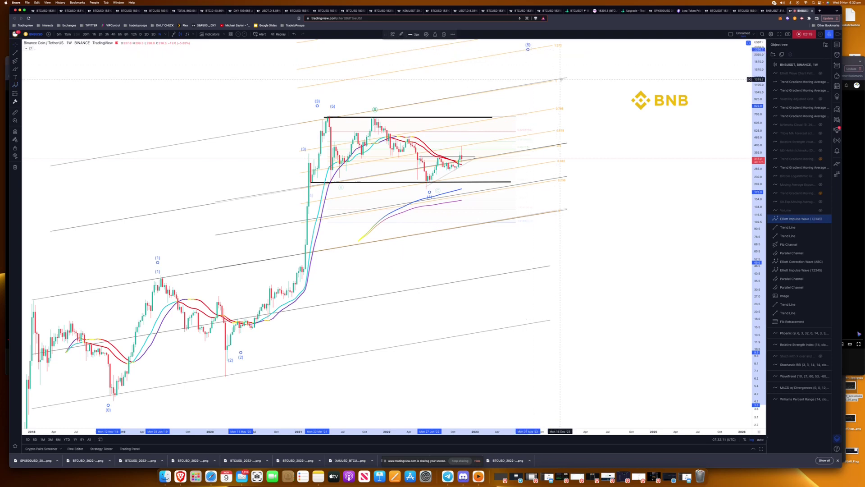
# Turn on the connecting wave line for the new Elliott Impulse Wave, keeping its Intermediate degree.
pyautogui.doubleClick(528, 49)
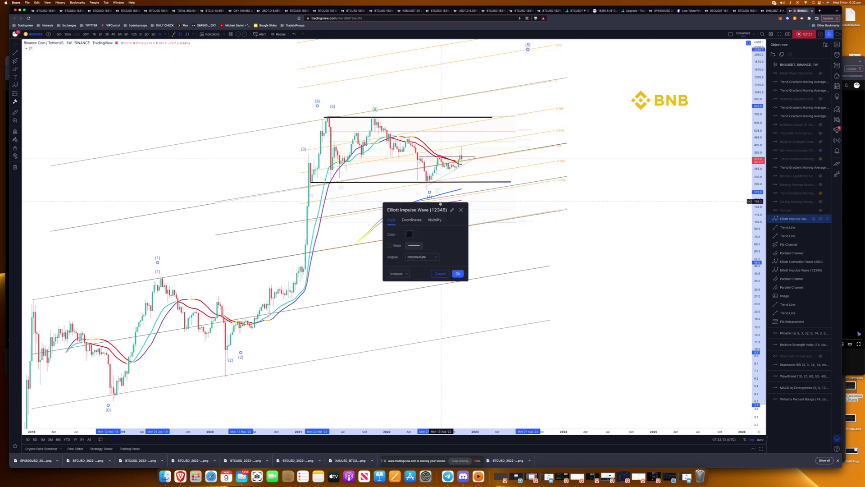
pyautogui.click(389, 246)
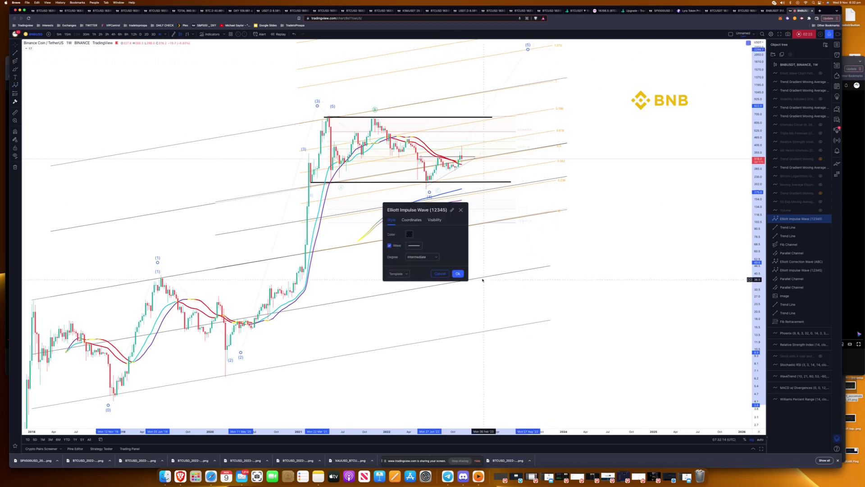
pyautogui.click(458, 273)
pyautogui.scroll(-2, 592, 201)
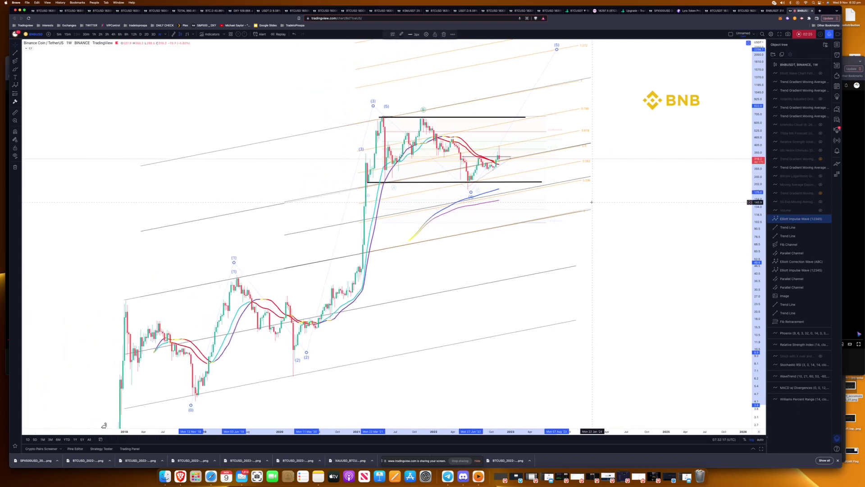
pyautogui.moveTo(760, 101); pyautogui.dragTo(760, 187)
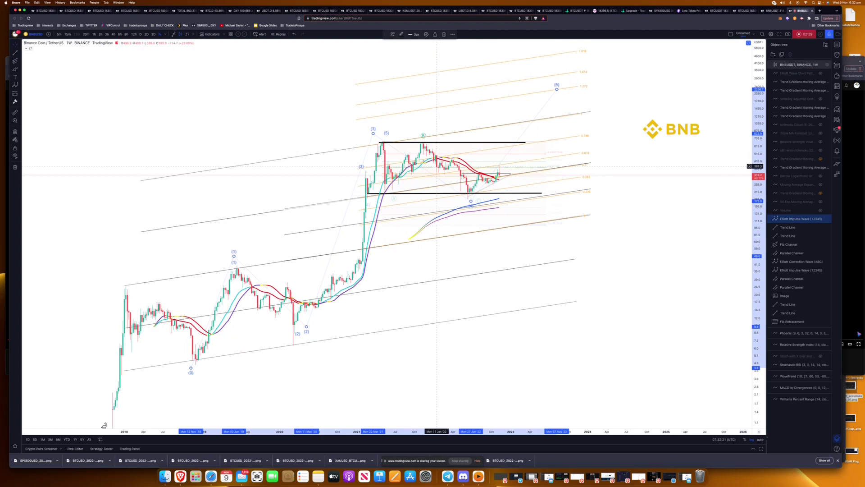
pyautogui.click(428, 155)
pyautogui.click(430, 156)
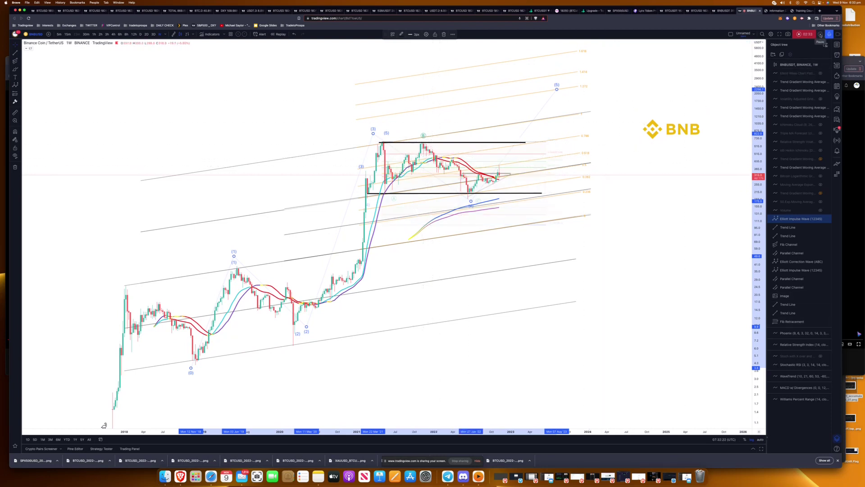
# Open the Wyckoff Schematics page from the TradetoProspa Information Centre and look through the schematics down to the distribution section.
pyautogui.click(776, 10)
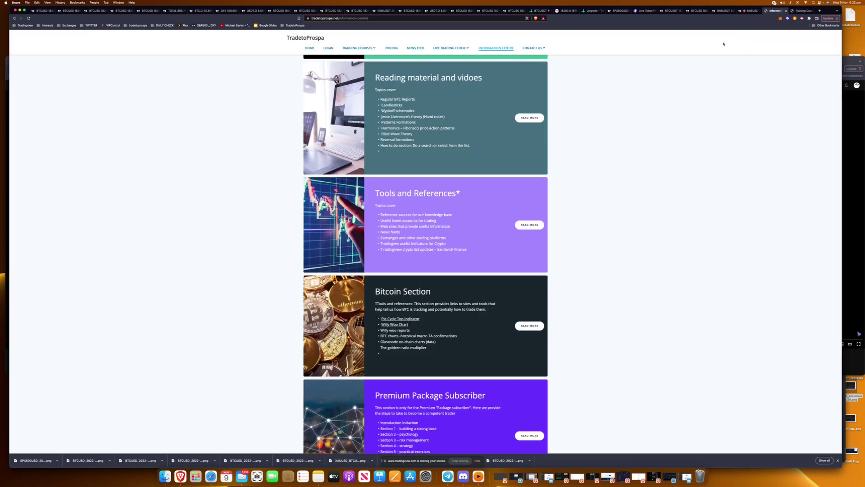
pyautogui.scroll(-3, 429, 307)
pyautogui.scroll(4, 429, 324)
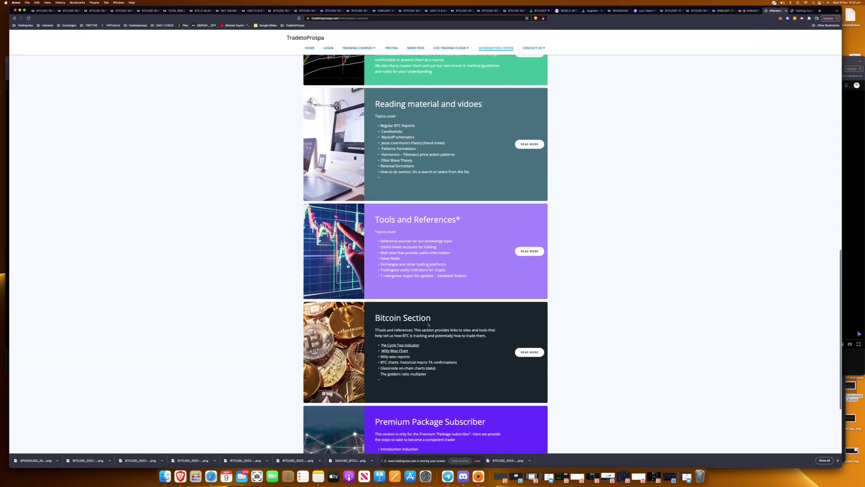
pyautogui.scroll(2, 425, 305)
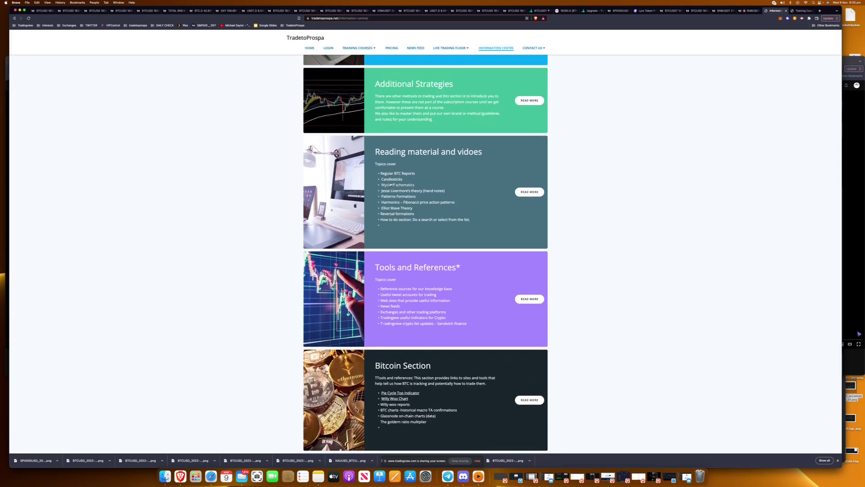
pyautogui.click(390, 185)
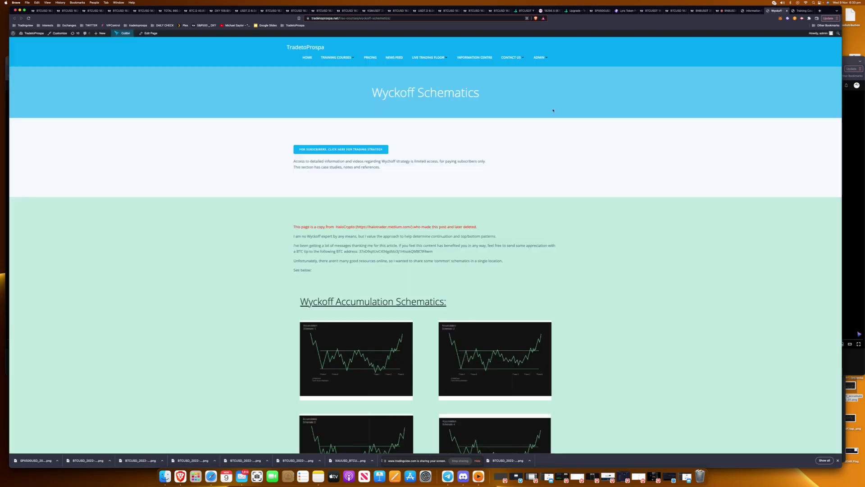
pyautogui.scroll(-5, 489, 139)
pyautogui.scroll(-7, 489, 139)
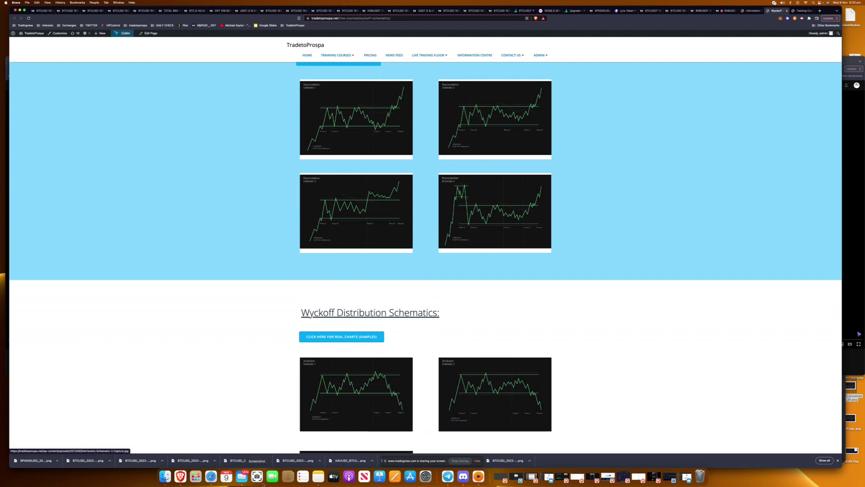
# Return to the BNB/USDT chart and place the screenshot of the four Wyckoff schematics beside the price range for comparison.
pyautogui.click(728, 11)
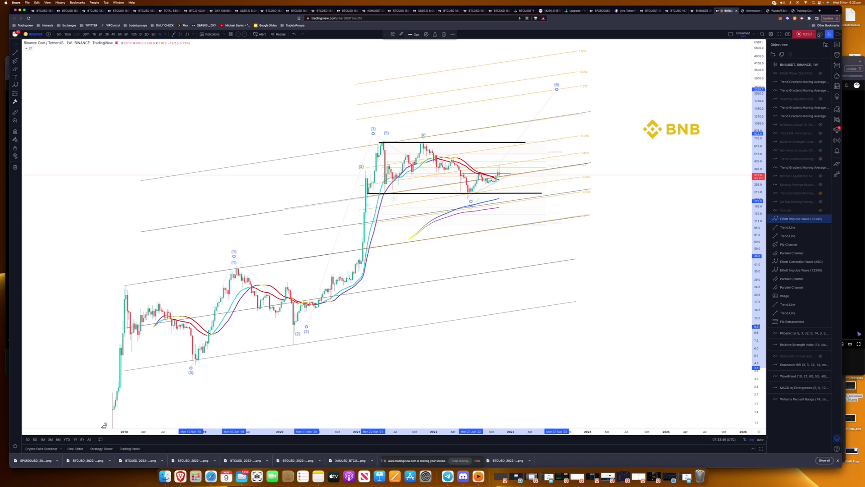
pyautogui.scroll(1, 734, 264)
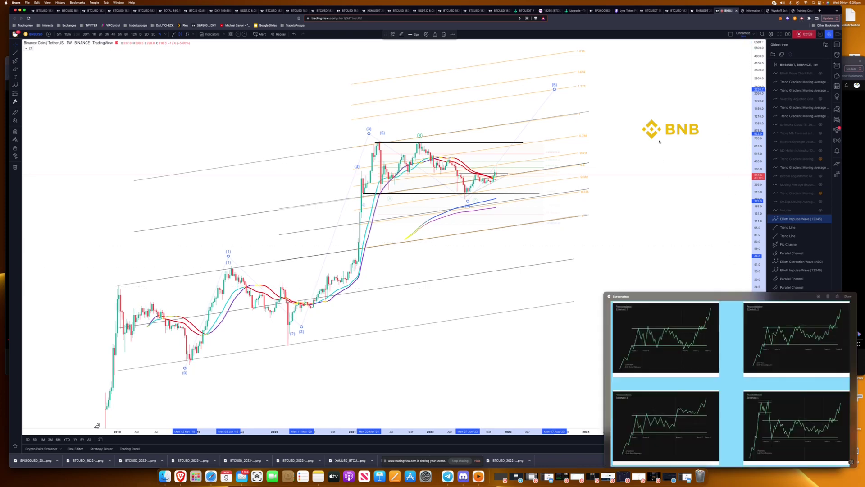
pyautogui.moveTo(706, 297); pyautogui.dragTo(659, 126)
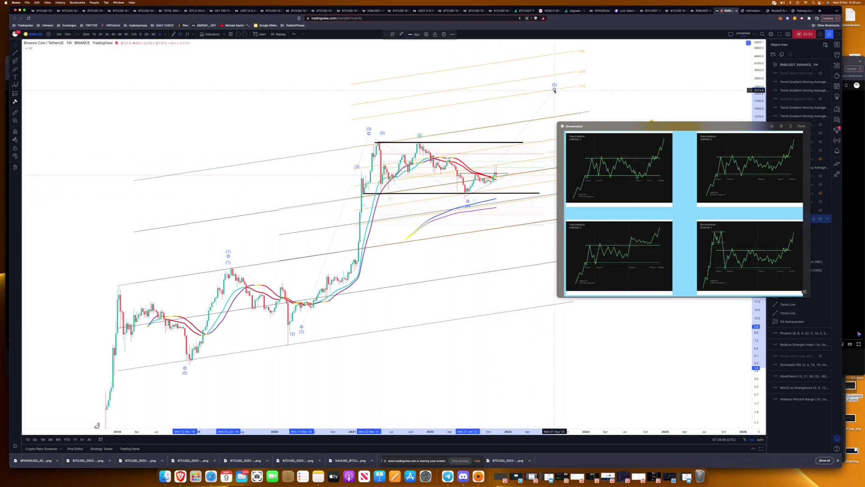
# Move the new impulse wave's (5) endpoint slightly earlier to mid-July 2023, and dismiss the floating schematics screenshot.
pyautogui.moveTo(555, 89)
pyautogui.mouseDown()
pyautogui.moveTo(556, 72)
pyautogui.moveTo(550, 91)
pyautogui.mouseUp()
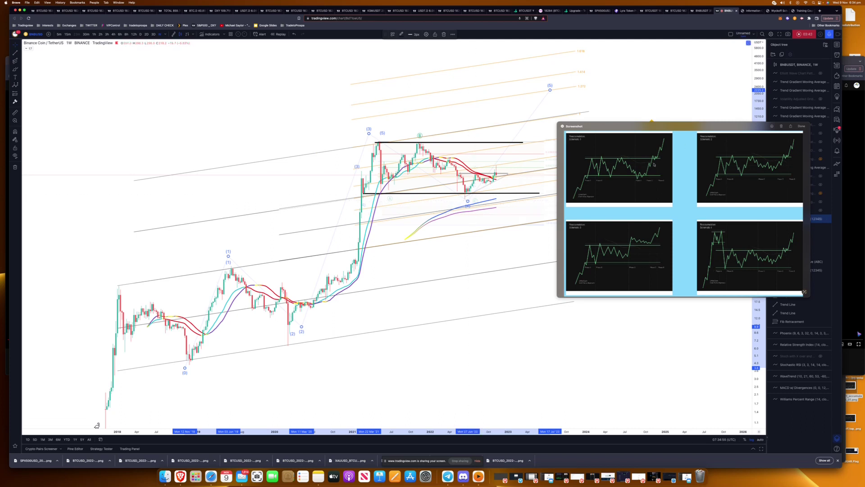
pyautogui.click(678, 92)
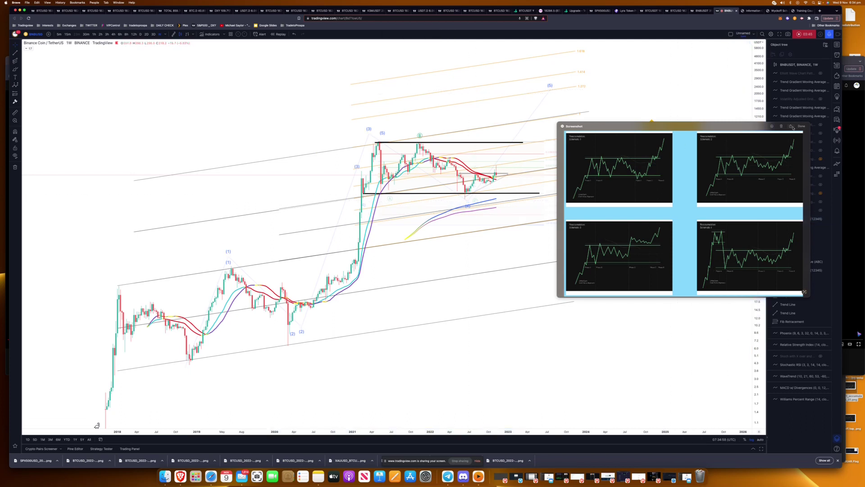
pyautogui.moveTo(712, 129); pyautogui.dragTo(864, 136)
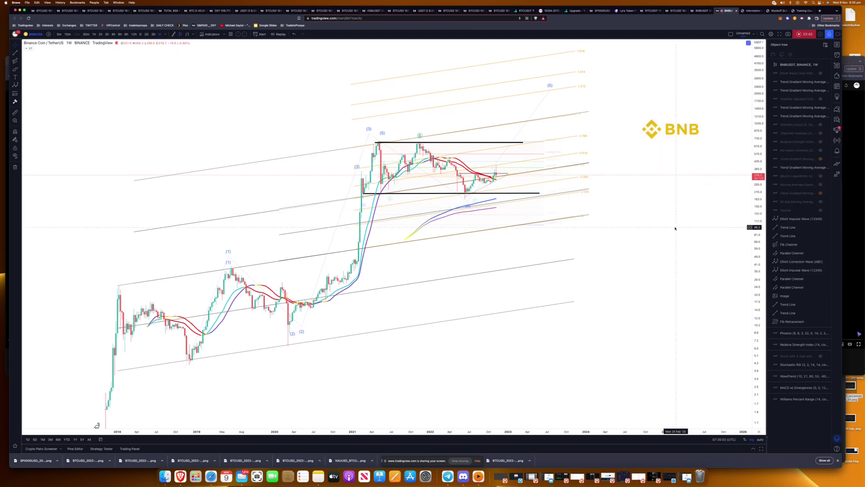
pyautogui.scroll(5, 560, 210)
pyautogui.scroll(-2, 441, 188)
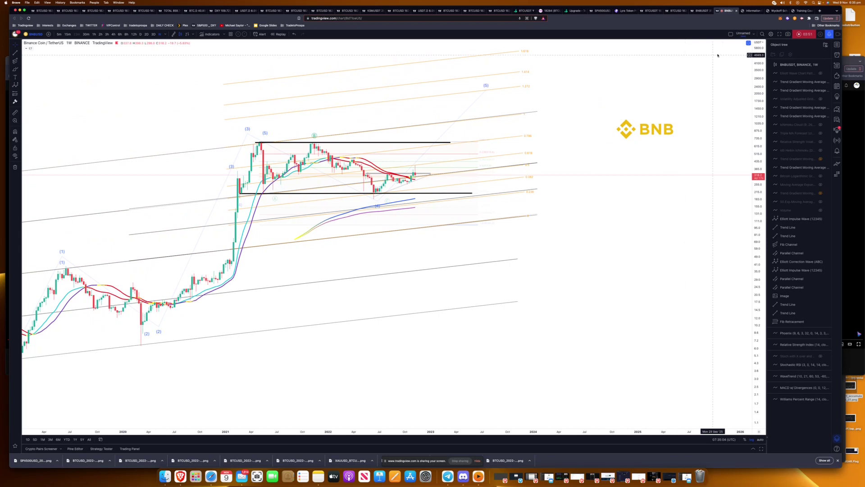
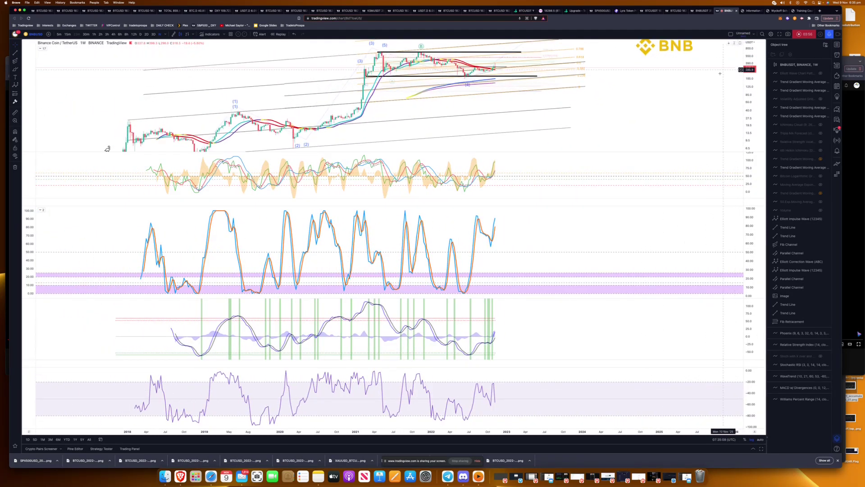
# Switch the BNB/USDT chart to the 3-day timeframe and bring the 2021–2022 price range into view.
pyautogui.moveTo(683, 106); pyautogui.dragTo(683, 144)
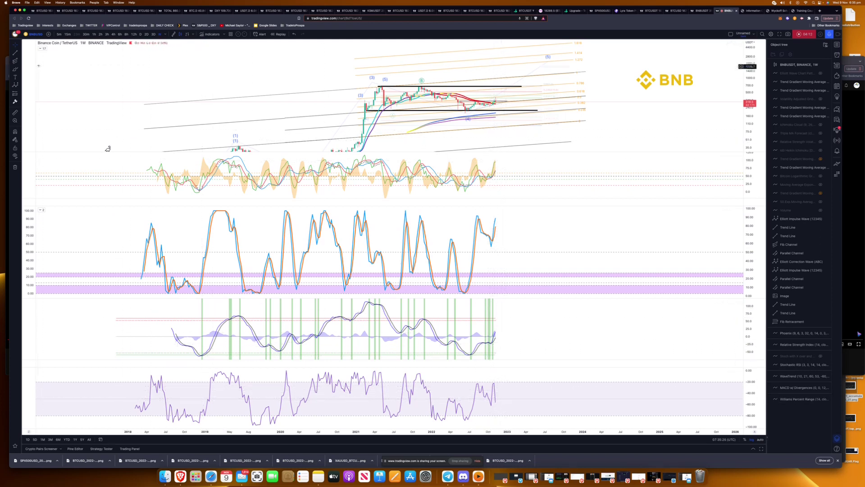
pyautogui.click(153, 35)
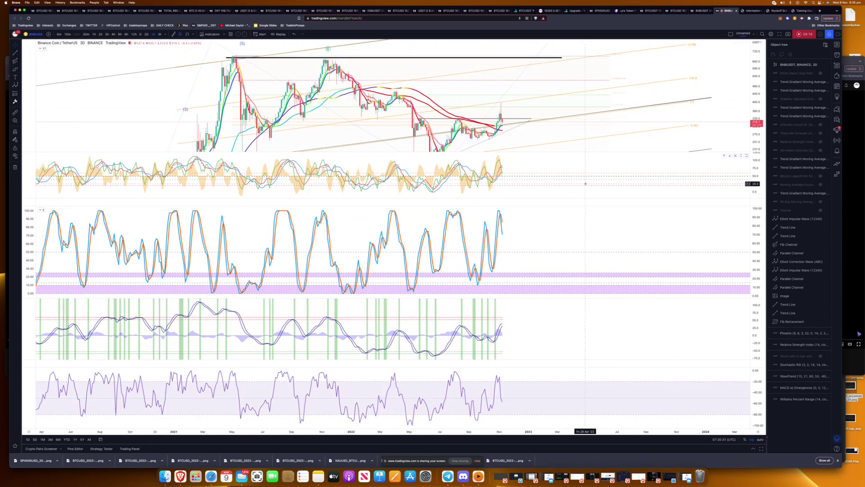
pyautogui.scroll(3, 503, 174)
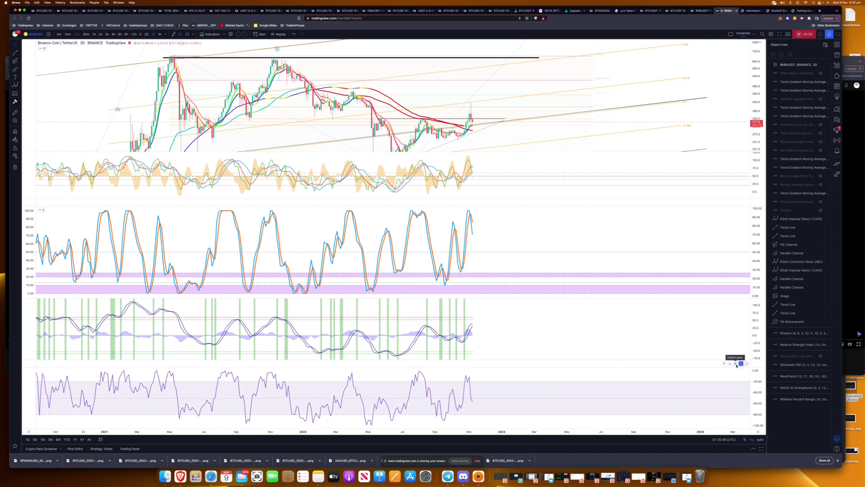
# Expand the collapsed MACD and Relative Strength Index panes below the price chart, keeping the WaveTrend pane open.
pyautogui.click(741, 363)
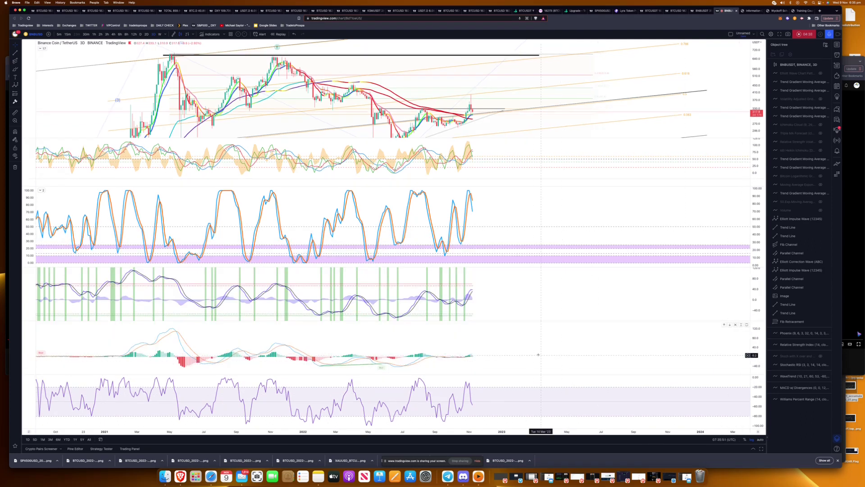
pyautogui.click(746, 325)
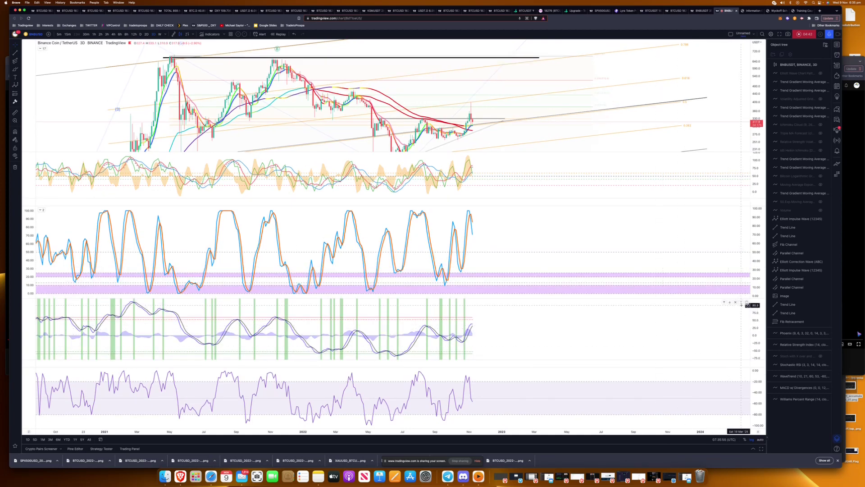
pyautogui.click(741, 302)
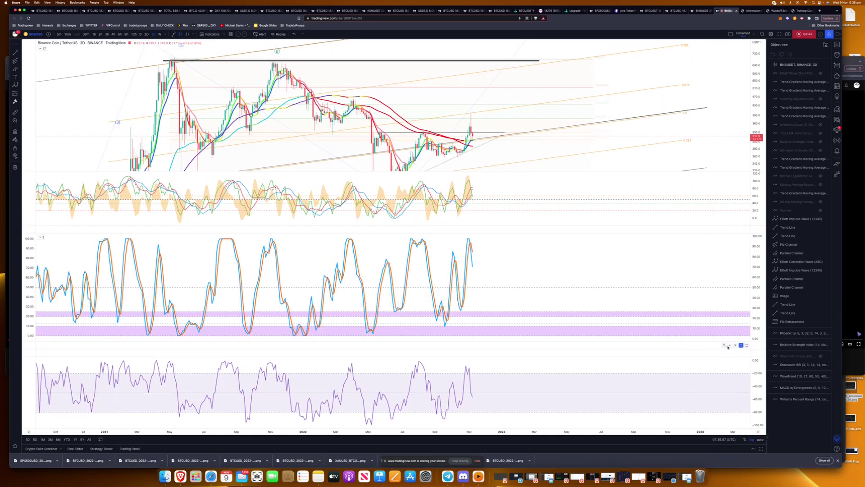
pyautogui.click(741, 346)
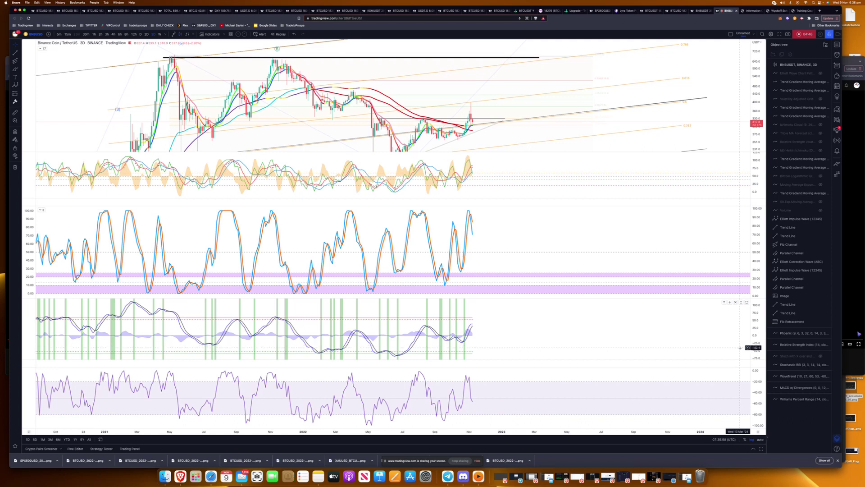
pyautogui.click(743, 362)
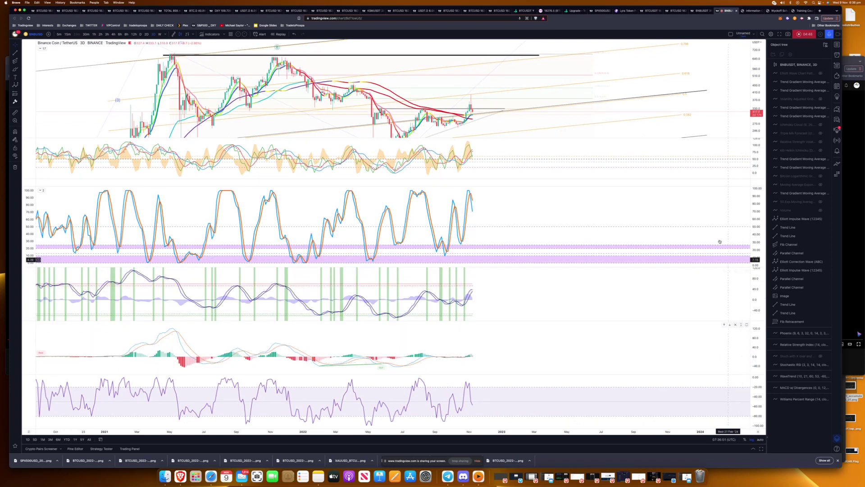
pyautogui.click(742, 183)
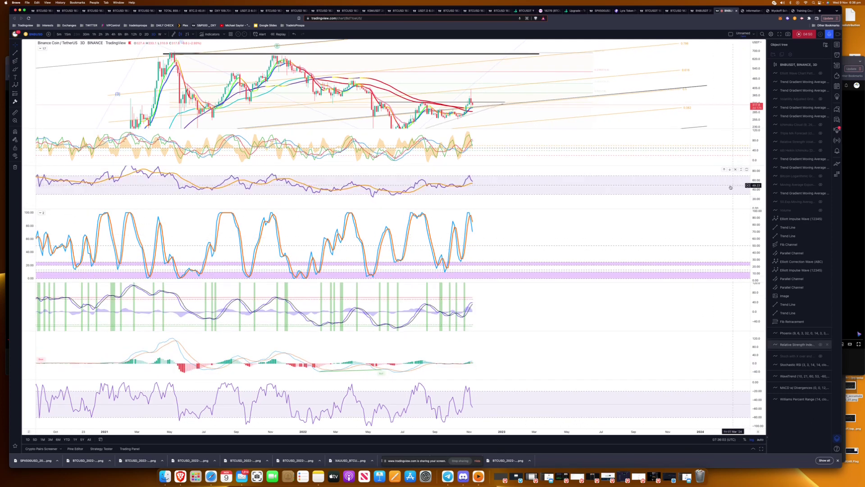
# Maximize the RSI pane and draw a descending trend line across its November 2021 and August 2022 peaks, from mid-July 2021 to mid-December 2022.
pyautogui.click(747, 169)
pyautogui.scroll(3, 538, 208)
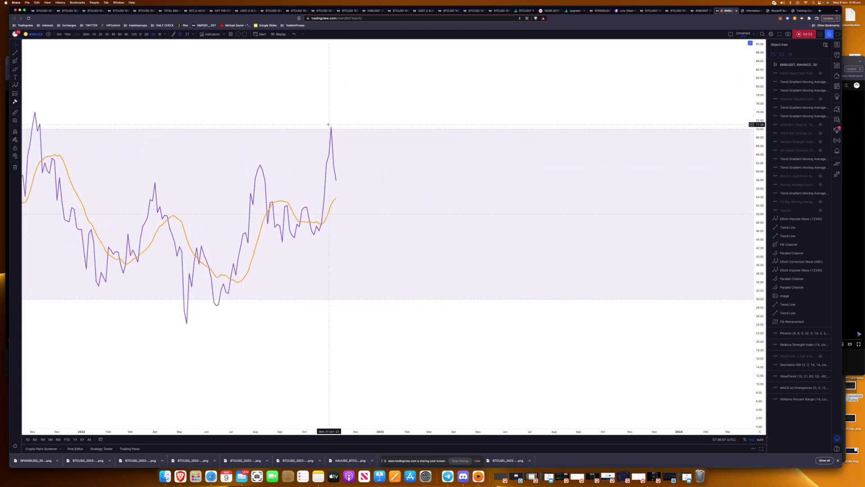
pyautogui.scroll(-3, 334, 163)
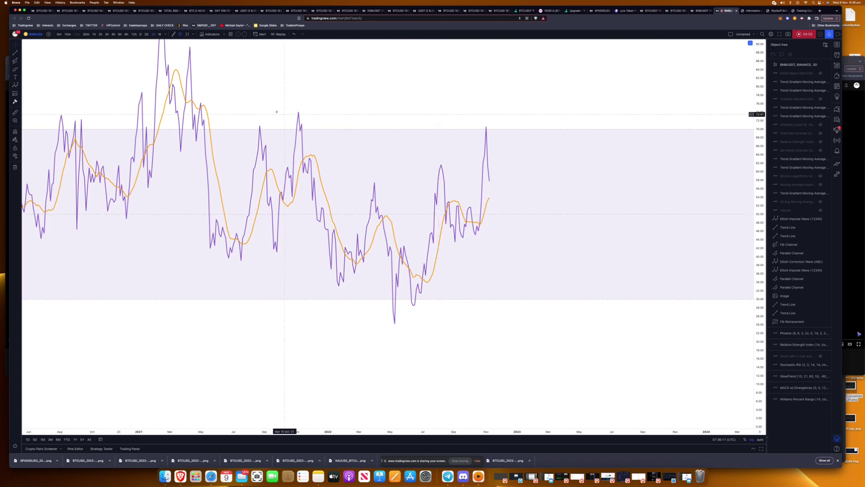
pyautogui.click(15, 53)
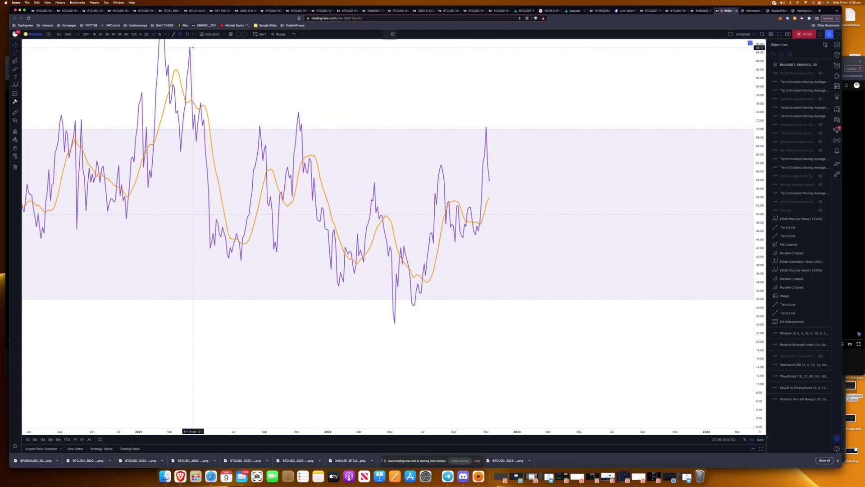
pyautogui.click(190, 47)
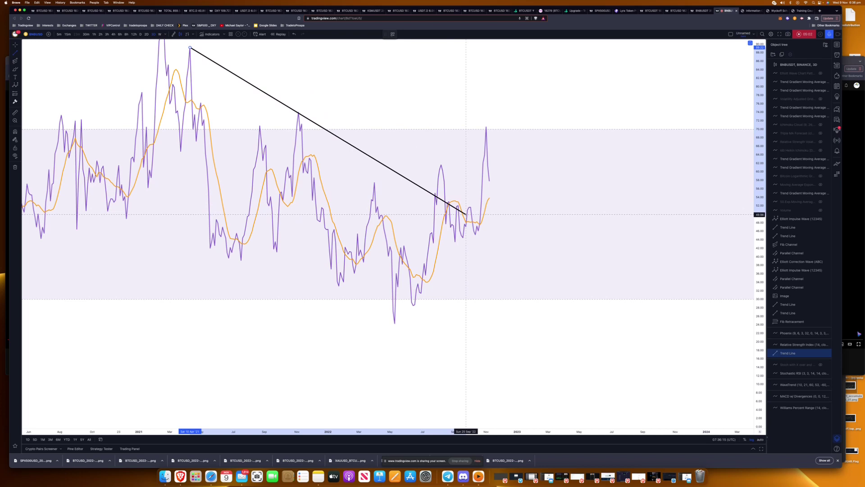
pyautogui.click(506, 196)
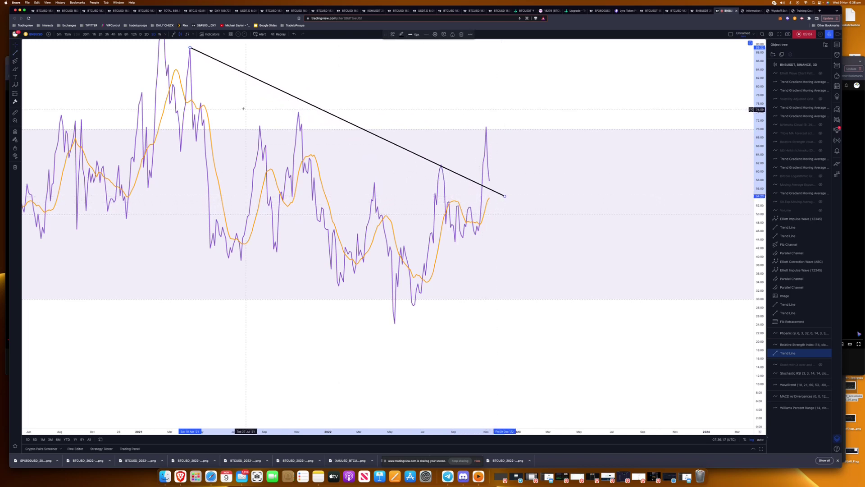
pyautogui.moveTo(190, 47); pyautogui.dragTo(239, 88)
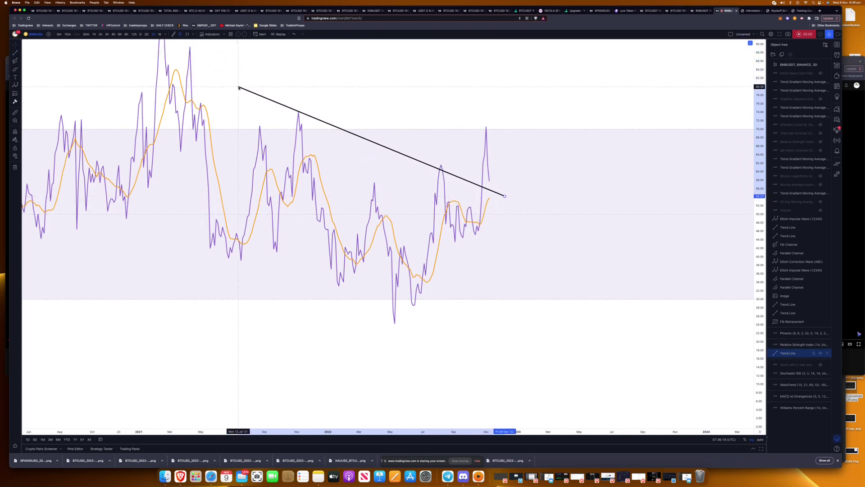
pyautogui.moveTo(505, 196); pyautogui.dragTo(508, 190)
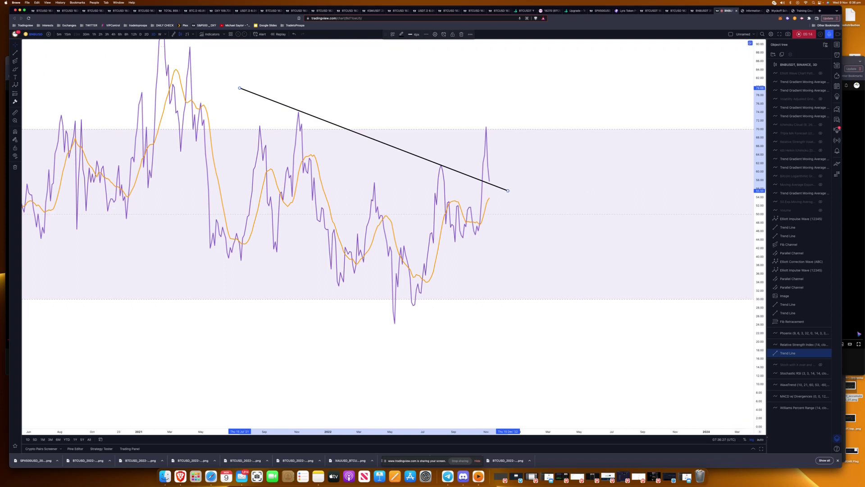
# Restore the multi-pane layout and collapse the Stochastic RSI, WaveTrend, MACD and Phoenix panes.
pyautogui.click(750, 42)
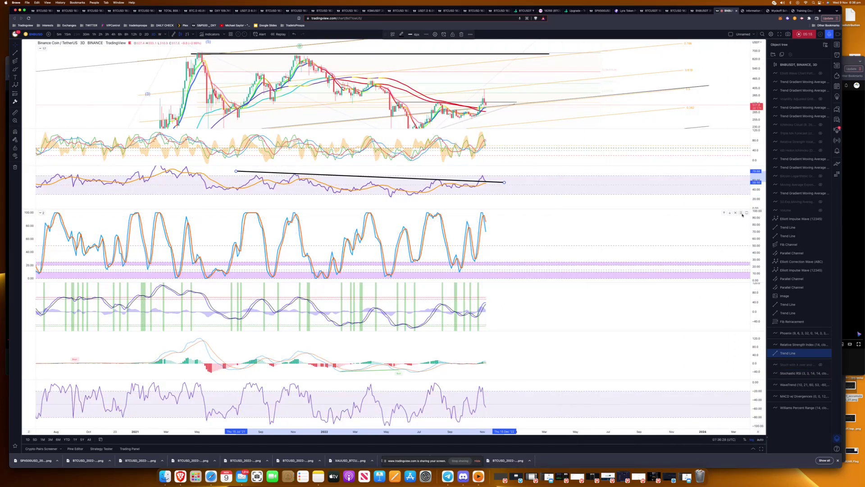
pyautogui.click(741, 212)
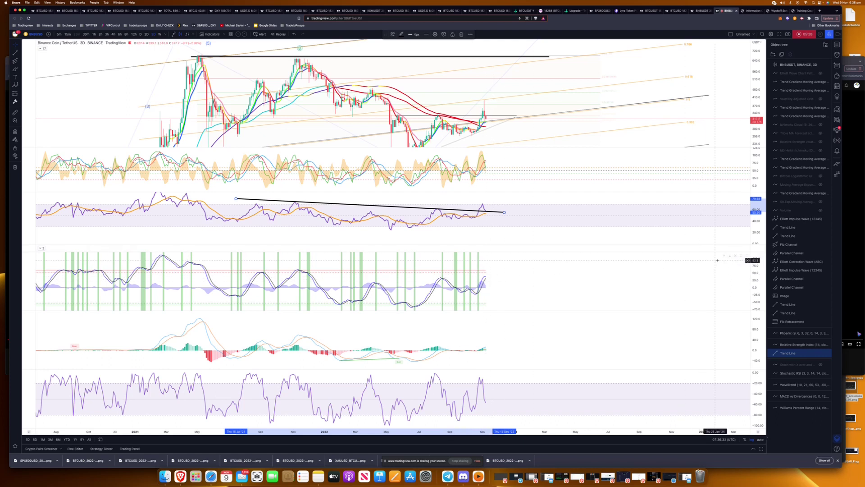
pyautogui.click(737, 256)
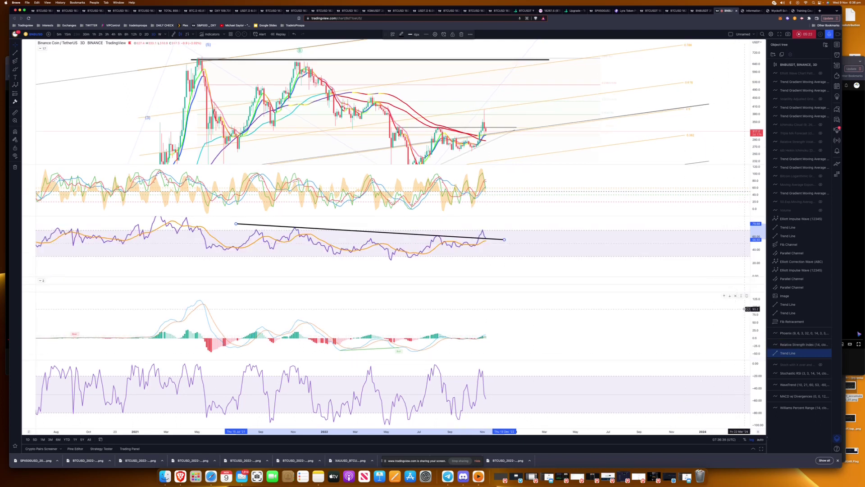
pyautogui.click(741, 297)
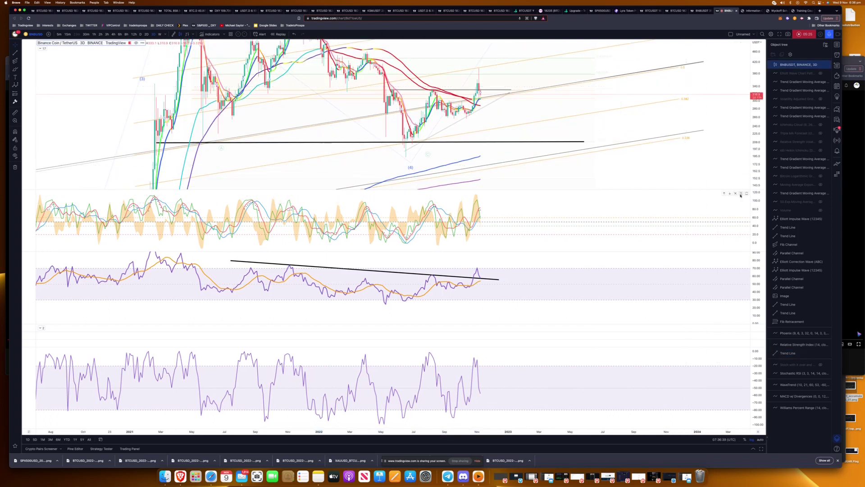
pyautogui.click(741, 194)
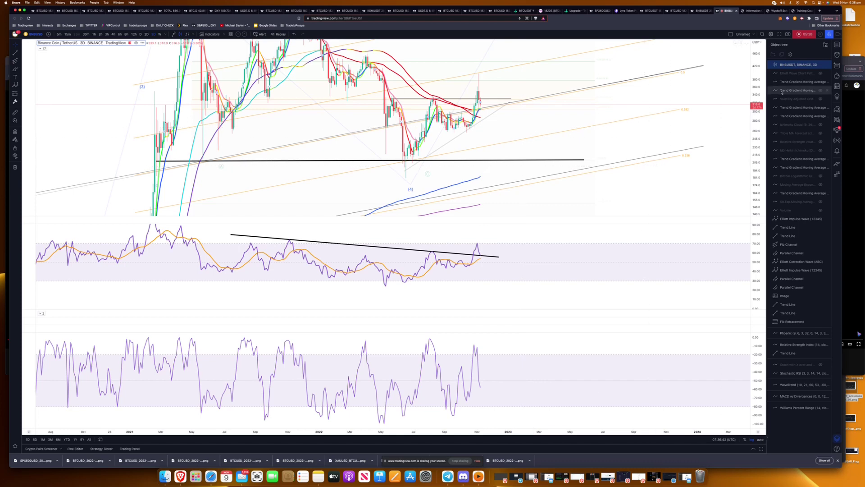
# Maximize the price pane, fit the full range between the black lines, and select the rising trend line from the June 2022 low.
pyautogui.moveTo(756, 116); pyautogui.dragTo(741, 312)
pyautogui.scroll(-3, 727, 127)
pyautogui.doubleClick(728, 130)
pyautogui.scroll(3, 614, 257)
pyautogui.moveTo(754, 264); pyautogui.dragTo(749, 95)
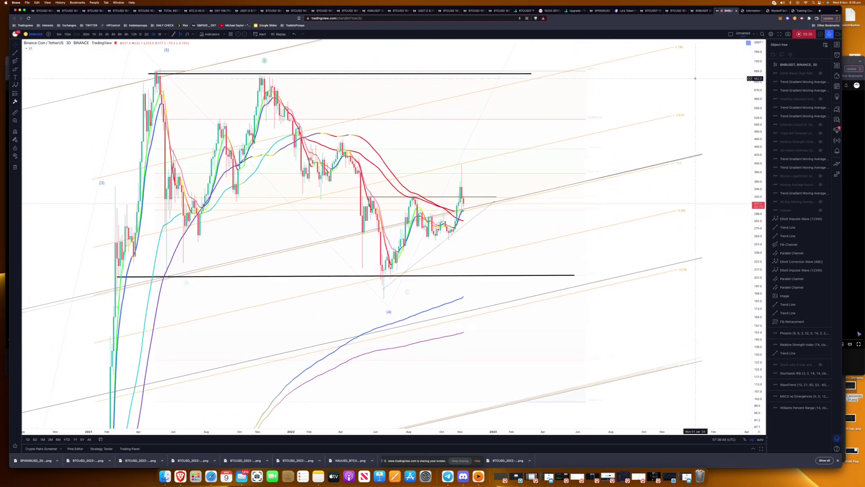
pyautogui.scroll(2, 626, 143)
pyautogui.click(415, 212)
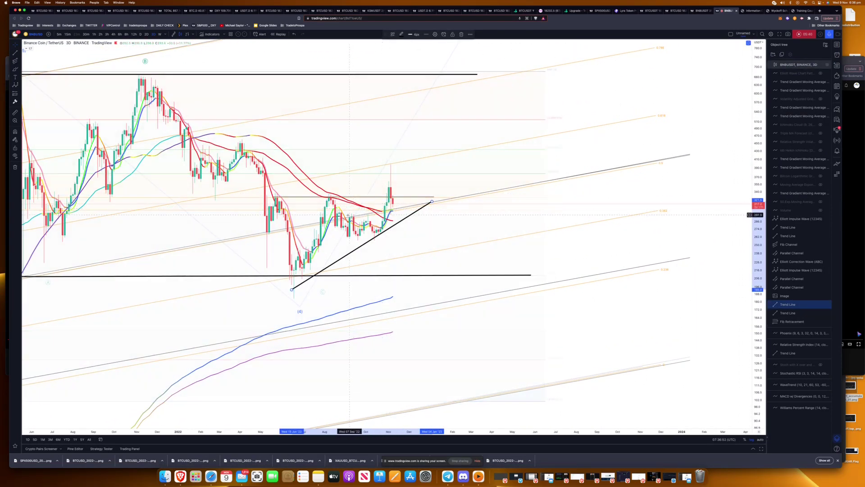
# Draw a rising trend line just along the channel's midline, from mid-April 2022 through the latest candles to early January 2023.
pyautogui.scroll(-2, 366, 216)
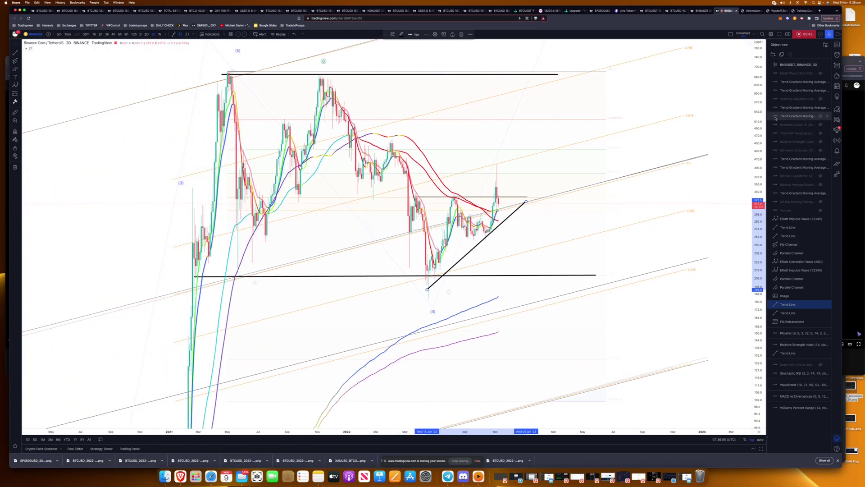
pyautogui.moveTo(758, 114); pyautogui.dragTo(758, 160)
pyautogui.scroll(-2, 758, 160)
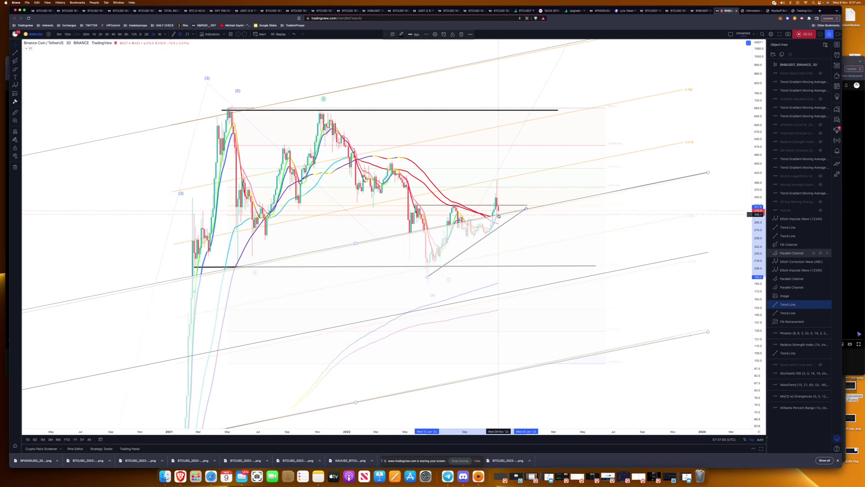
pyautogui.moveTo(761, 291); pyautogui.dragTo(759, 254)
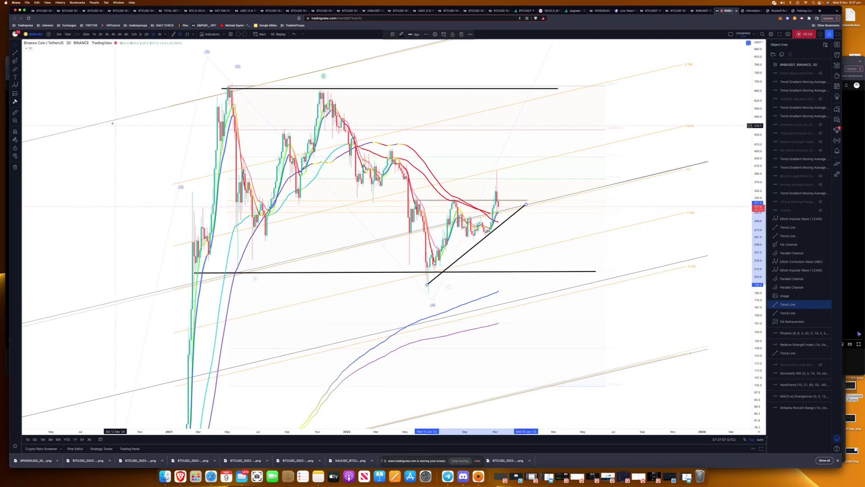
pyautogui.click(16, 52)
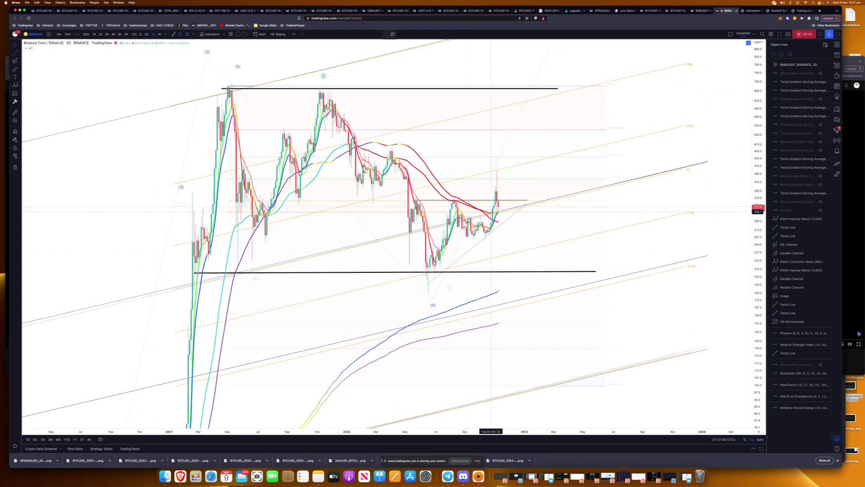
pyautogui.click(470, 218)
pyautogui.click(526, 204)
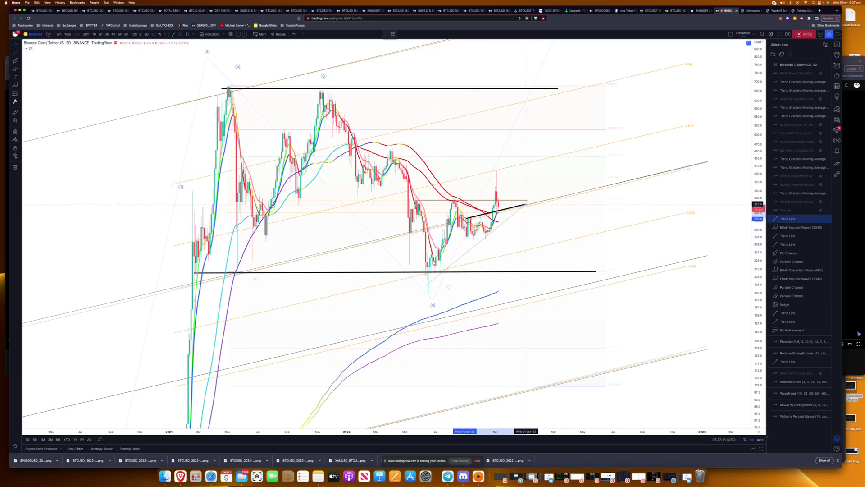
pyautogui.moveTo(466, 219); pyautogui.dragTo(399, 235)
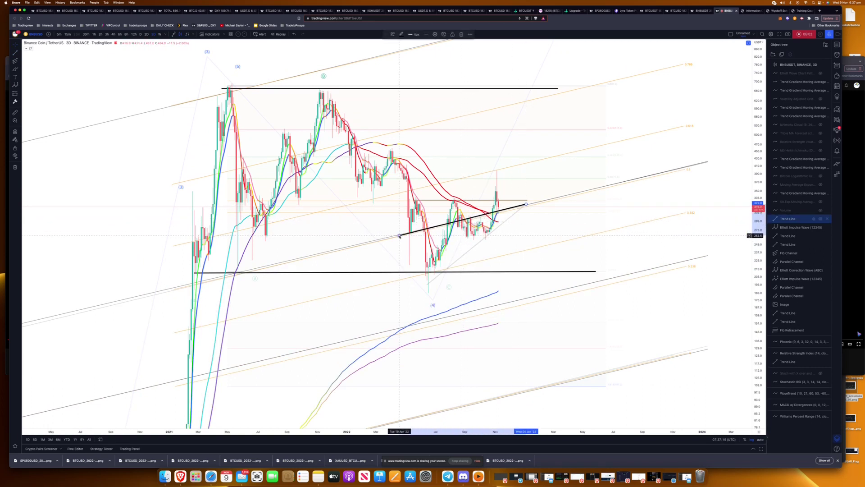
pyautogui.moveTo(526, 205); pyautogui.dragTo(528, 204)
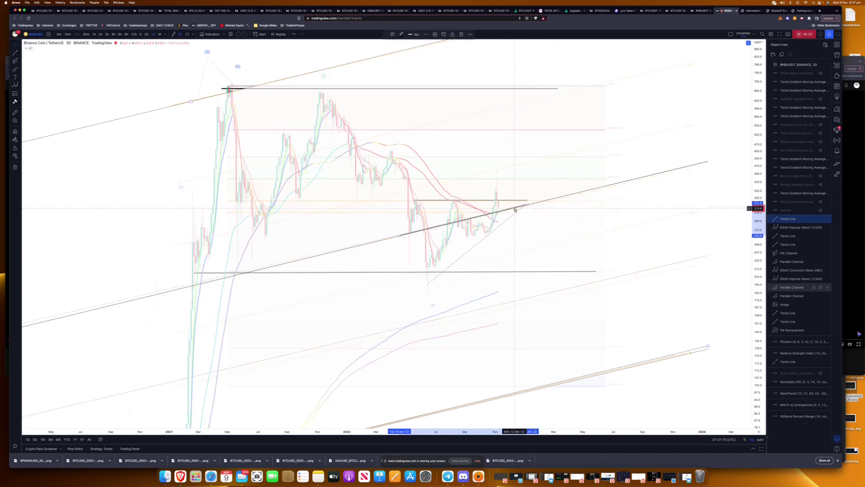
# Sketch Brush strokes for the price scenarios: a bounce off the new trend line, resistance at the August 2022 high, a breakdown and a breakout.
pyautogui.click(15, 70)
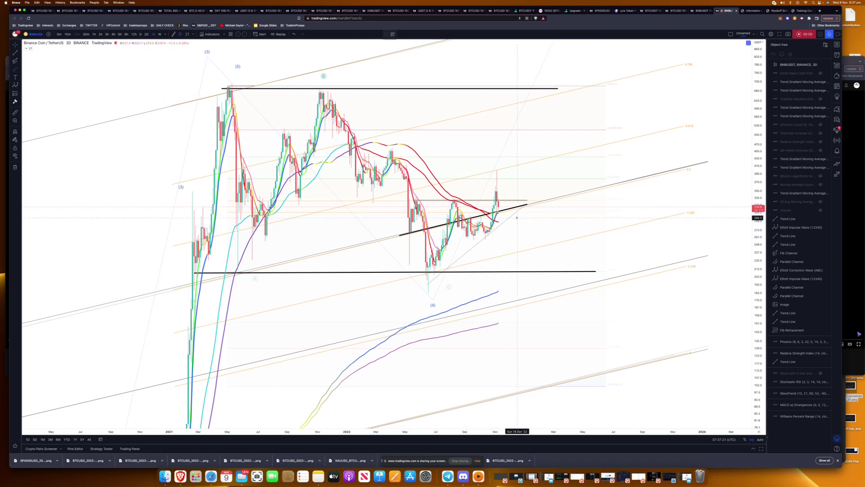
pyautogui.moveTo(498, 206); pyautogui.dragTo(499, 210)
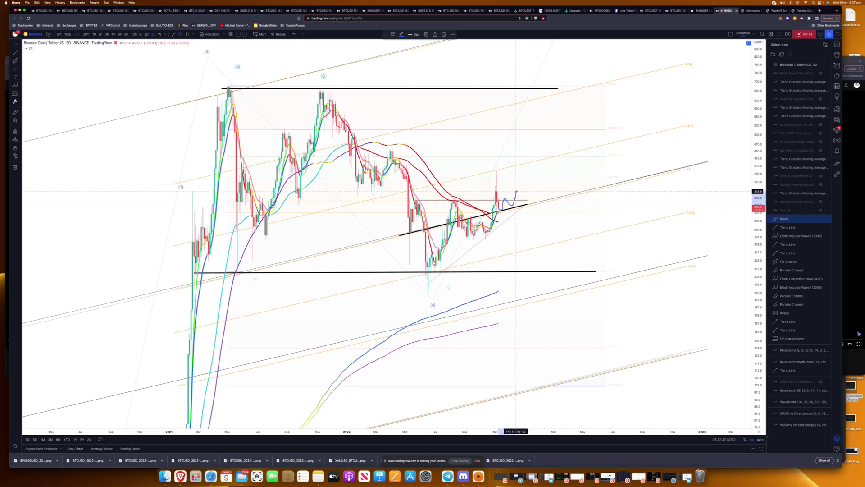
pyautogui.moveTo(449, 199)
pyautogui.mouseDown()
pyautogui.moveTo(488, 199)
pyautogui.moveTo(412, 200)
pyautogui.moveTo(490, 200)
pyautogui.mouseUp()
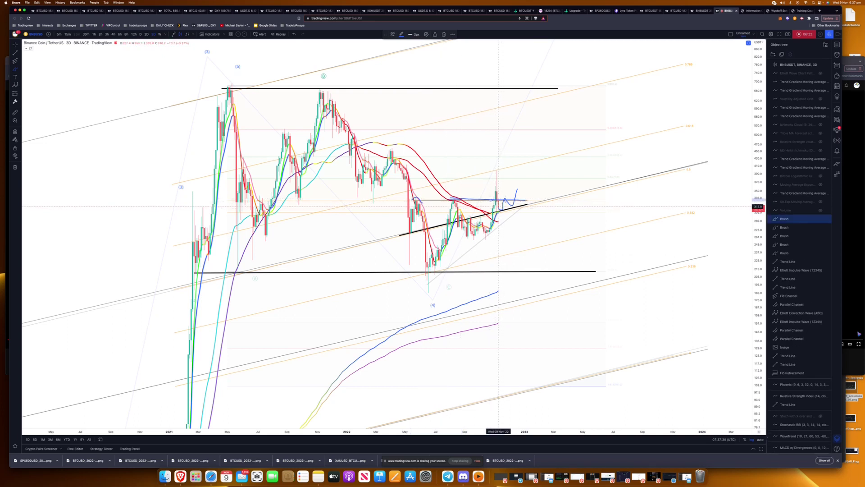
pyautogui.moveTo(500, 207); pyautogui.dragTo(519, 237)
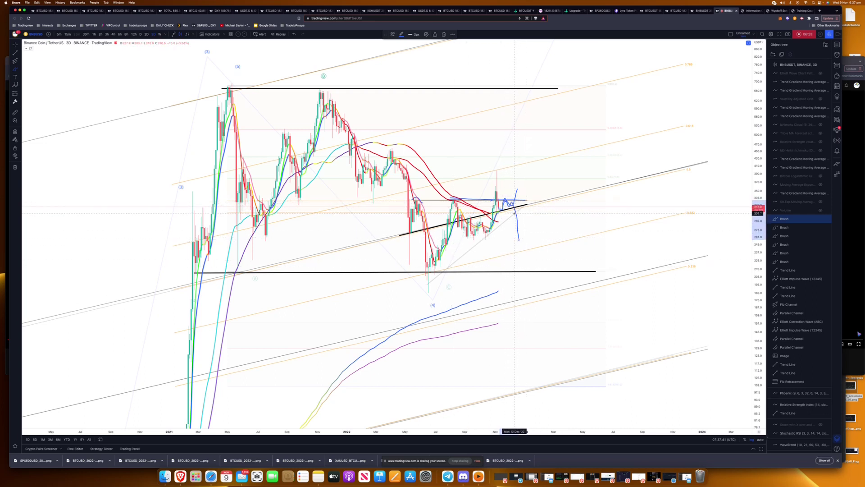
pyautogui.moveTo(515, 212); pyautogui.dragTo(521, 194)
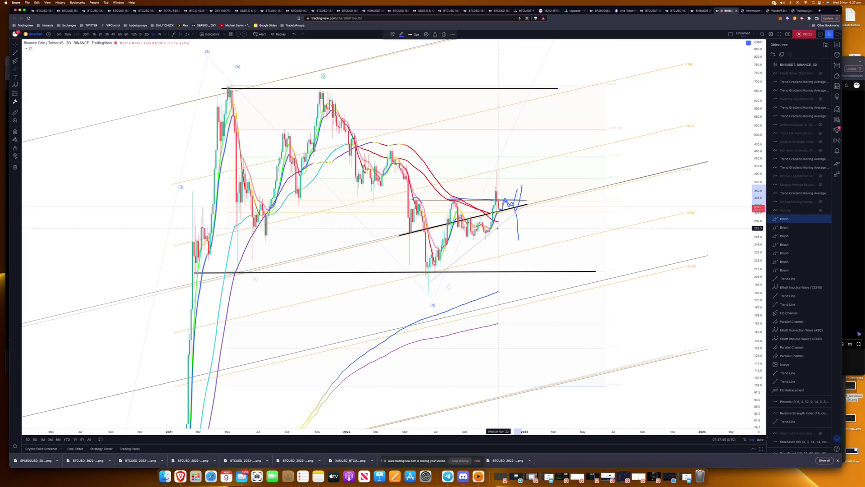
# Delete all the Brush strokes of the sketched price scenarios from the 3-day chart.
pyautogui.scroll(3, 498, 229)
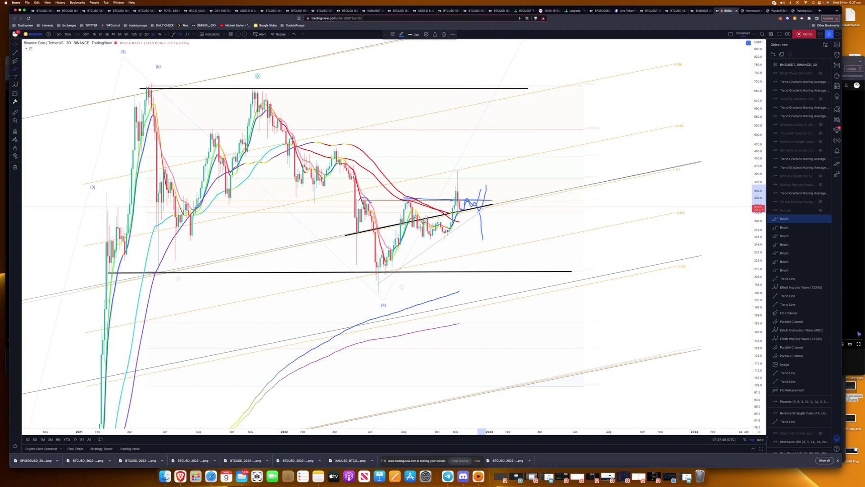
pyautogui.scroll(2, 572, 312)
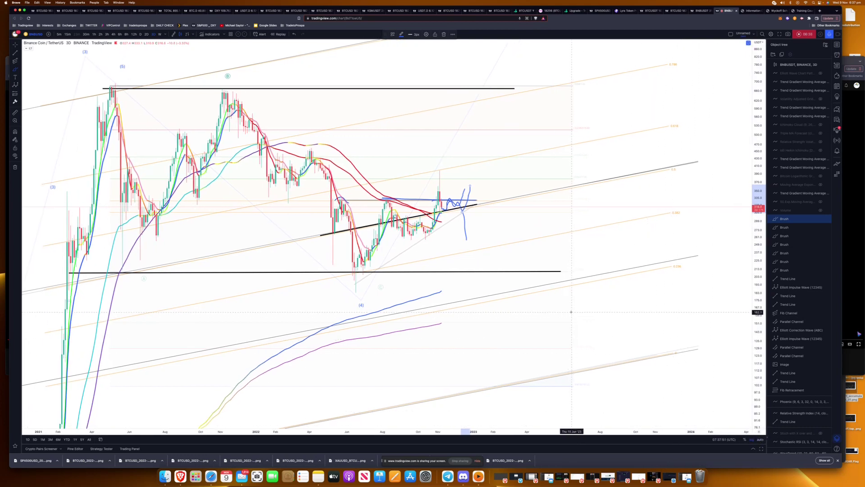
pyautogui.keyDown('shift'); pyautogui.click(789, 269); pyautogui.keyUp('shift')
pyautogui.press('Delete')
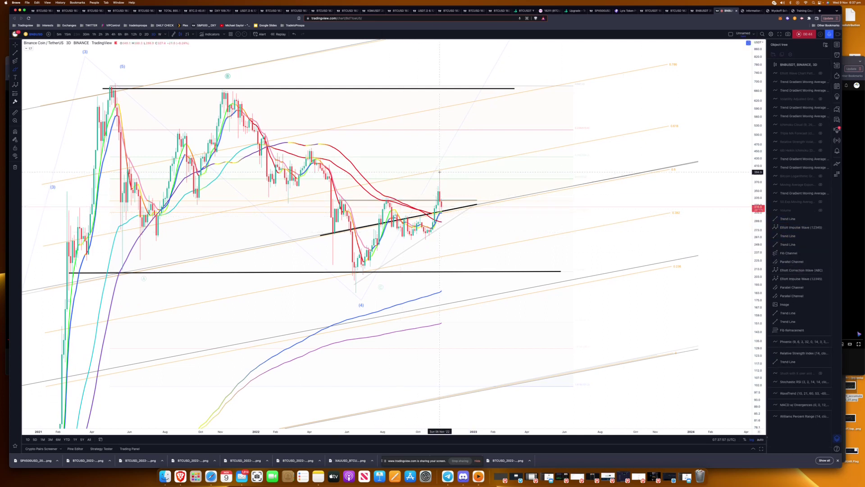
# Brush circles around the November 2022 high and the 0.618 channel label, and curves at the February 2022 low and early-to-mid 2021 swings.
pyautogui.moveTo(439, 172); pyautogui.dragTo(440, 173)
pyautogui.moveTo(676, 131)
pyautogui.mouseDown()
pyautogui.moveTo(685, 127)
pyautogui.moveTo(667, 131)
pyautogui.mouseUp()
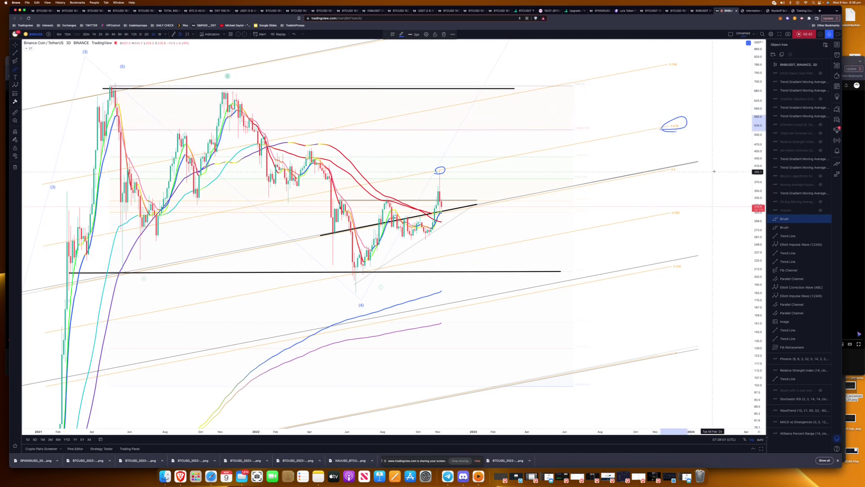
pyautogui.moveTo(284, 197); pyautogui.dragTo(294, 196)
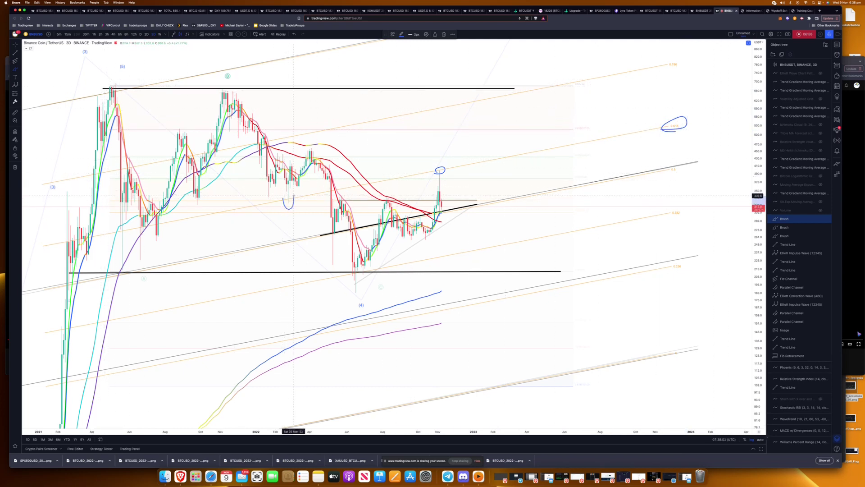
pyautogui.moveTo(149, 228); pyautogui.dragTo(57, 248)
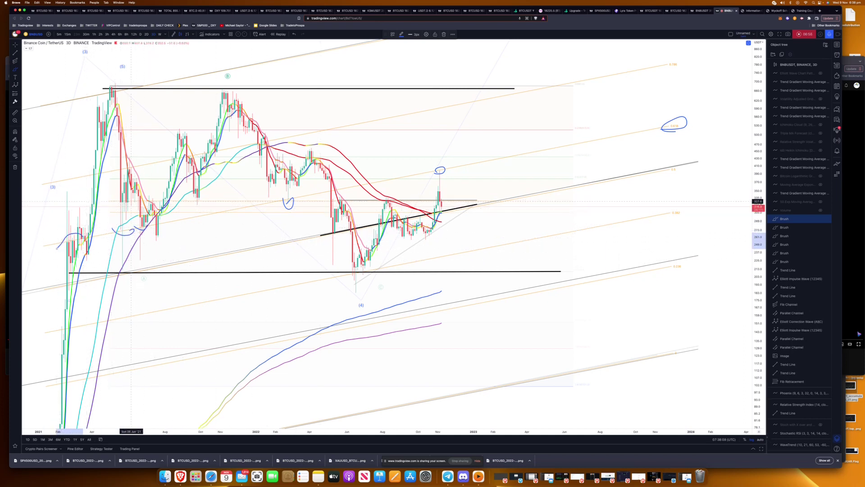
# Brush horizontal strokes along the mid-2021 support and February 2022 low, and mark the May and August 2022 highs at that level.
pyautogui.moveTo(116, 201); pyautogui.dragTo(226, 203)
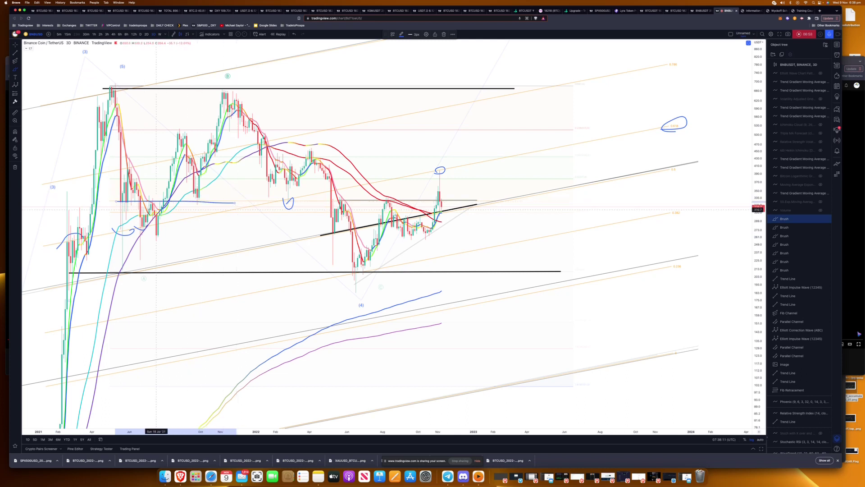
pyautogui.moveTo(115, 202); pyautogui.dragTo(209, 200)
pyautogui.moveTo(278, 203); pyautogui.dragTo(395, 201)
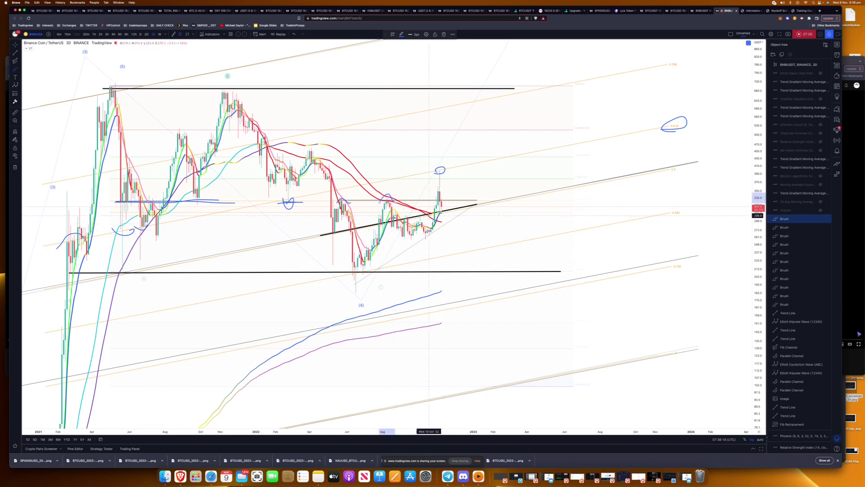
# Brush a short level at the thick trend line beneath the latest candle and sketch a drop to the lower black line with a rebound.
pyautogui.moveTo(413, 213); pyautogui.dragTo(454, 211)
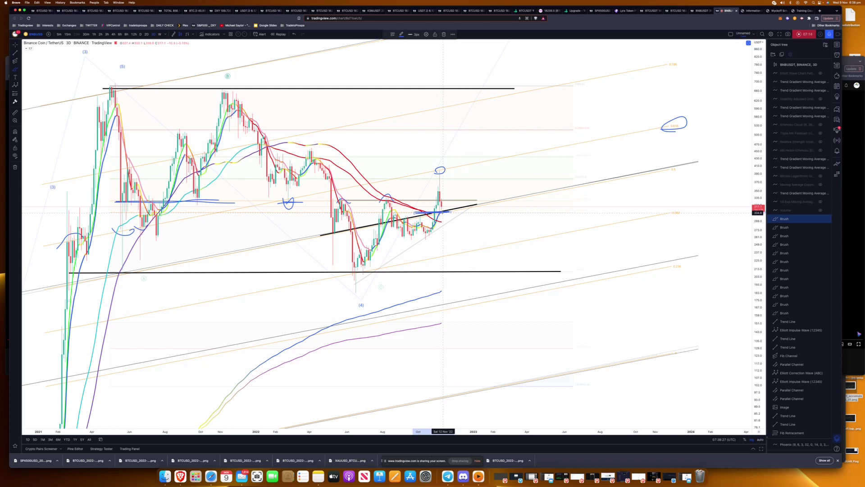
pyautogui.moveTo(443, 212)
pyautogui.mouseDown()
pyautogui.moveTo(471, 267)
pyautogui.moveTo(504, 181)
pyautogui.mouseUp()
pyautogui.moveTo(465, 243); pyautogui.dragTo(500, 178)
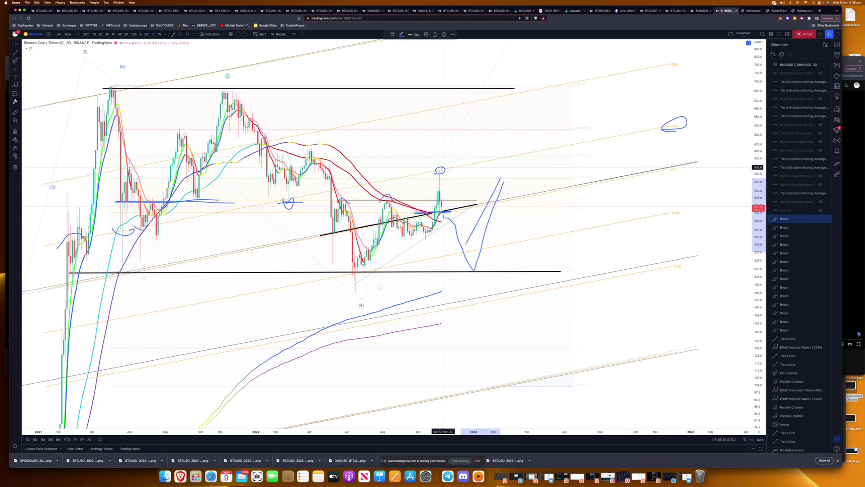
# Brush strokes along the parallel channel lines above and below price, and mark possible reaction points with a rebound from the lower lines.
pyautogui.moveTo(427, 173); pyautogui.dragTo(478, 153)
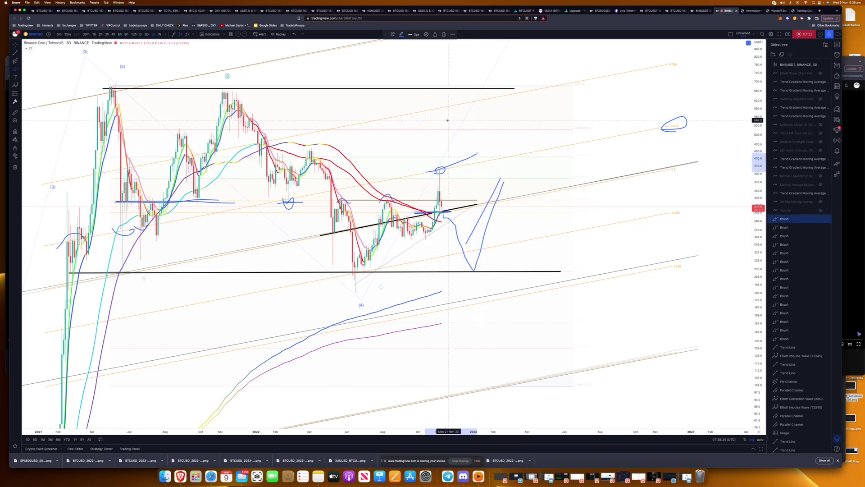
pyautogui.moveTo(421, 111); pyautogui.dragTo(467, 105)
pyautogui.moveTo(444, 212); pyautogui.dragTo(496, 200)
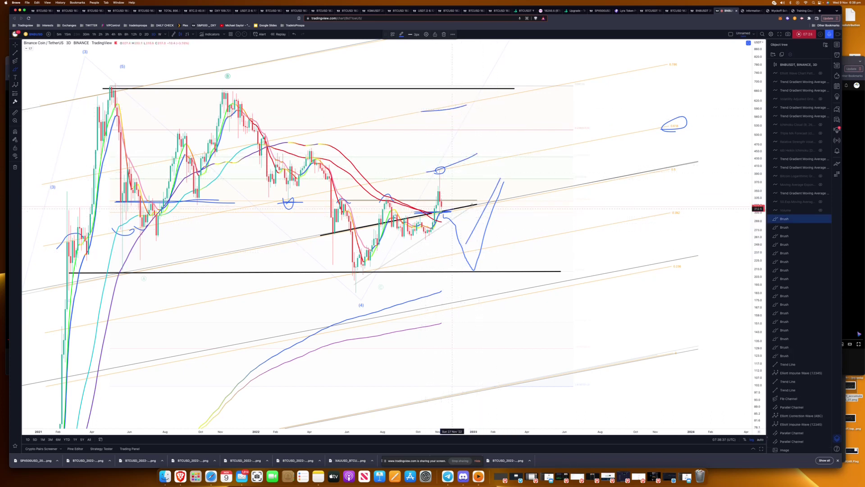
pyautogui.moveTo(449, 255); pyautogui.dragTo(535, 240)
pyautogui.moveTo(474, 297); pyautogui.dragTo(538, 289)
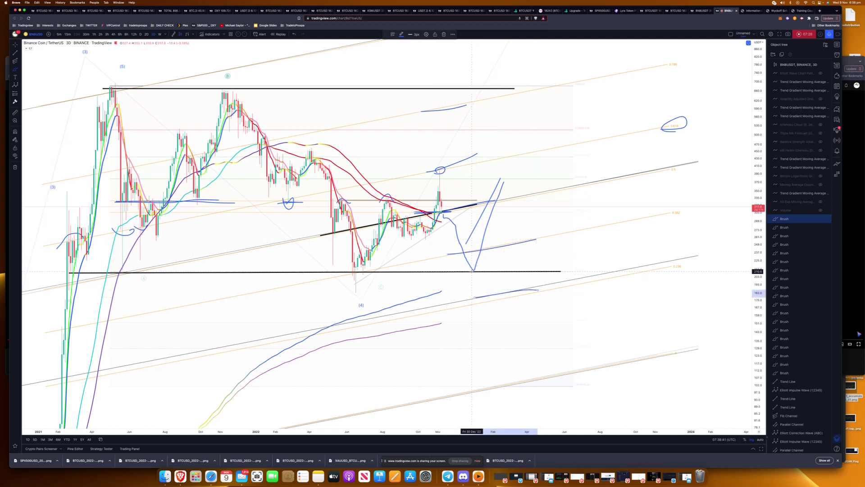
pyautogui.moveTo(479, 299); pyautogui.dragTo(485, 296)
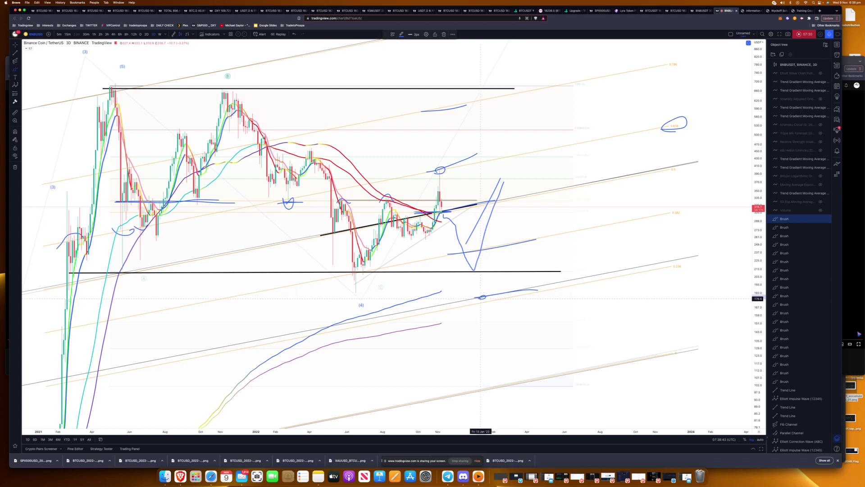
pyautogui.moveTo(469, 245)
pyautogui.mouseDown()
pyautogui.moveTo(462, 250)
pyautogui.moveTo(491, 184)
pyautogui.mouseUp()
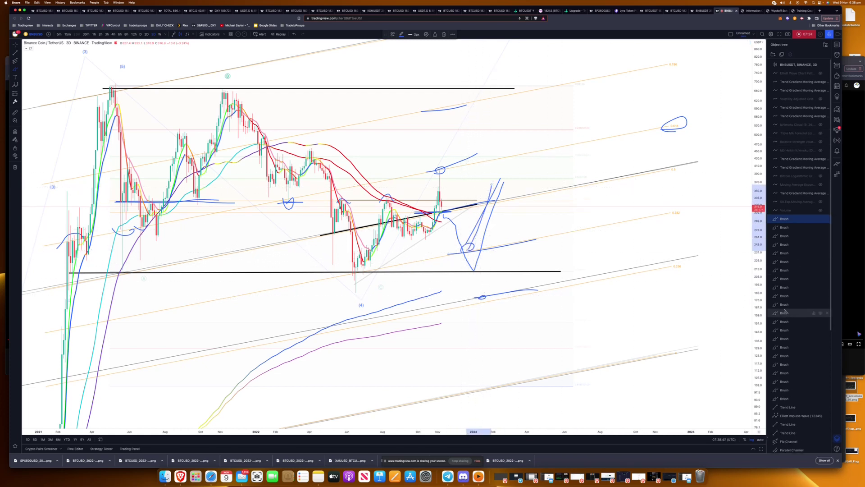
# Delete all the Brush strokes and switch the chart to the daily timeframe.
pyautogui.keyDown('shift'); pyautogui.click(788, 399); pyautogui.keyUp('shift')
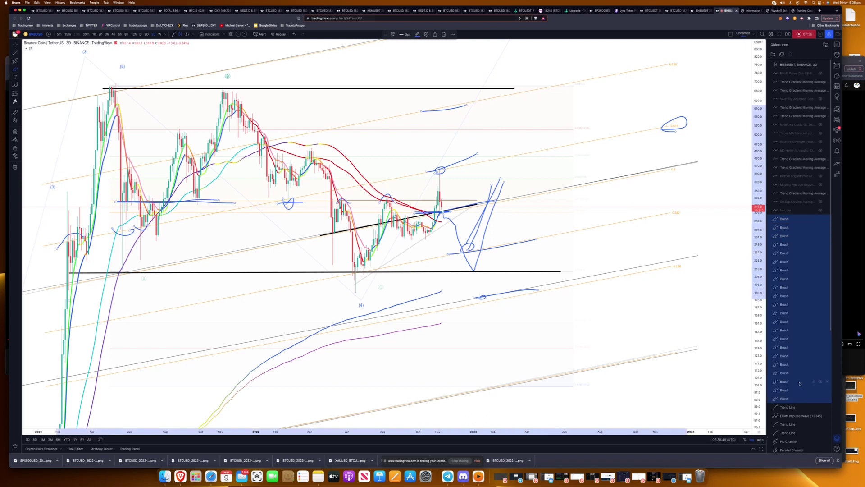
pyautogui.press('Delete')
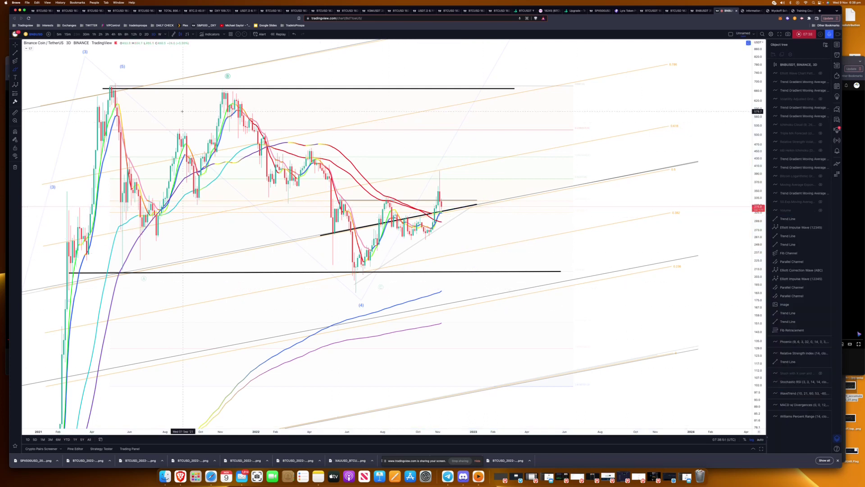
pyautogui.click(140, 34)
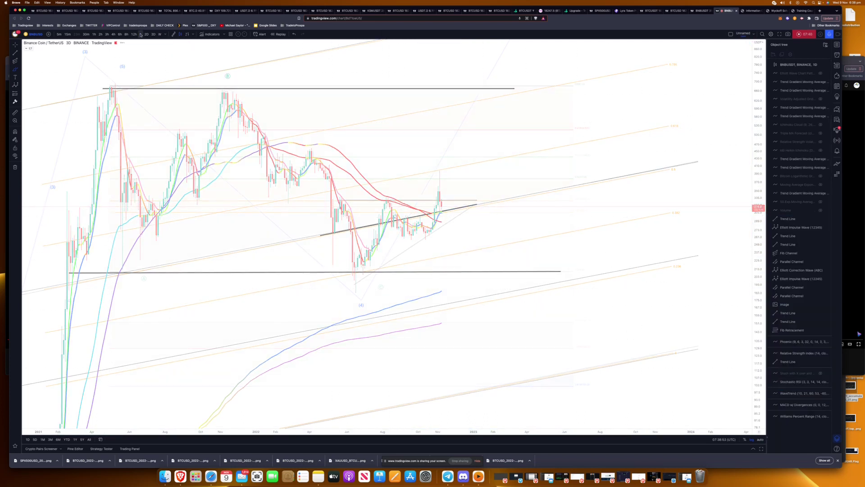
# Sketch Brush strokes on the daily chart for a bounce at the thick trend line, a dip to the thin rising line and a rally.
pyautogui.moveTo(750, 234); pyautogui.dragTo(747, 131)
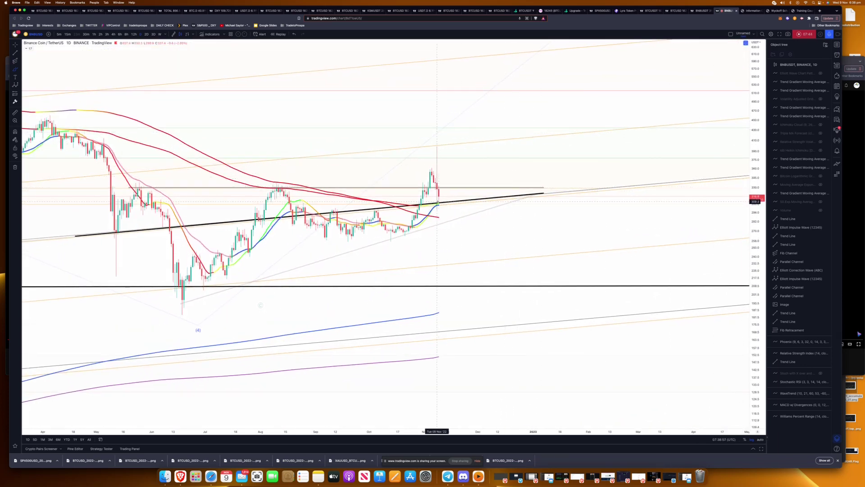
pyautogui.moveTo(440, 197)
pyautogui.mouseDown()
pyautogui.moveTo(444, 179)
pyautogui.moveTo(448, 209)
pyautogui.mouseUp()
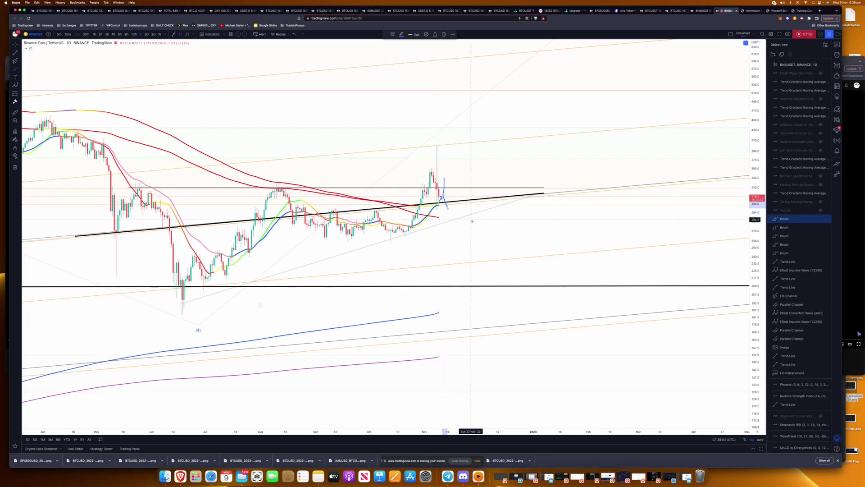
pyautogui.moveTo(427, 160)
pyautogui.mouseDown()
pyautogui.moveTo(442, 198)
pyautogui.moveTo(469, 219)
pyautogui.moveTo(494, 157)
pyautogui.mouseUp()
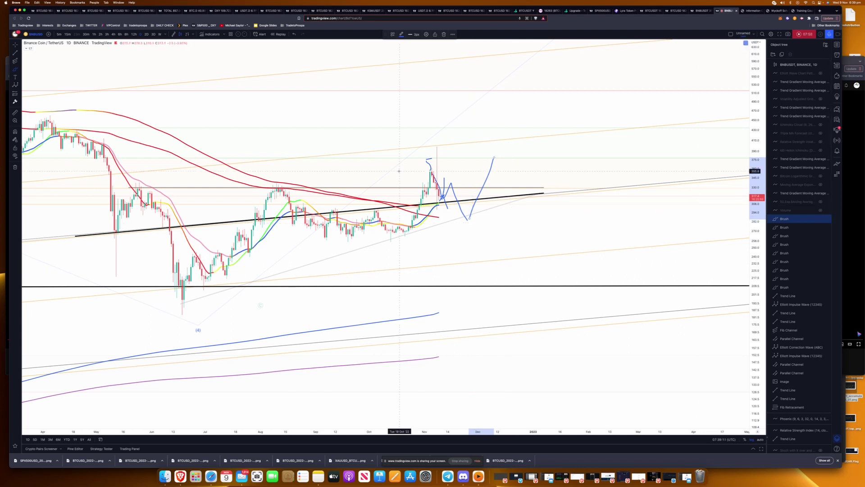
# Switch the chart to the 4-hour timeframe and delete all the Brush strokes.
pyautogui.click(113, 35)
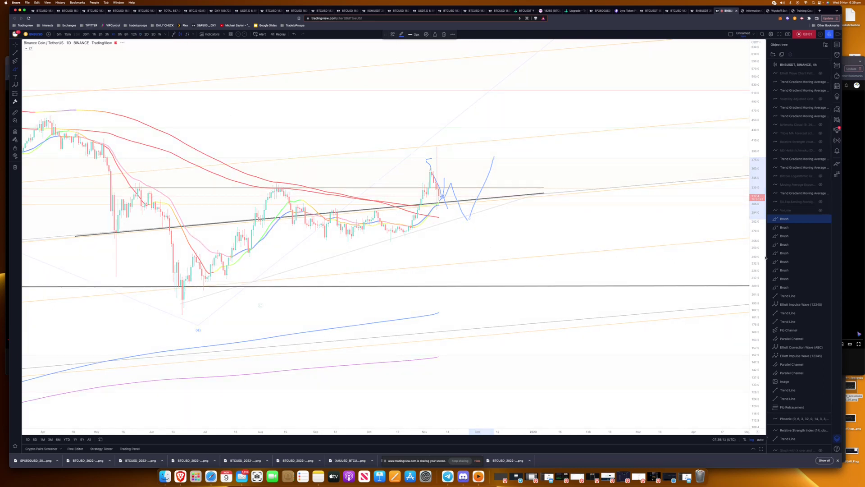
pyautogui.keyDown('shift'); pyautogui.click(787, 287); pyautogui.keyUp('shift')
pyautogui.press('Delete')
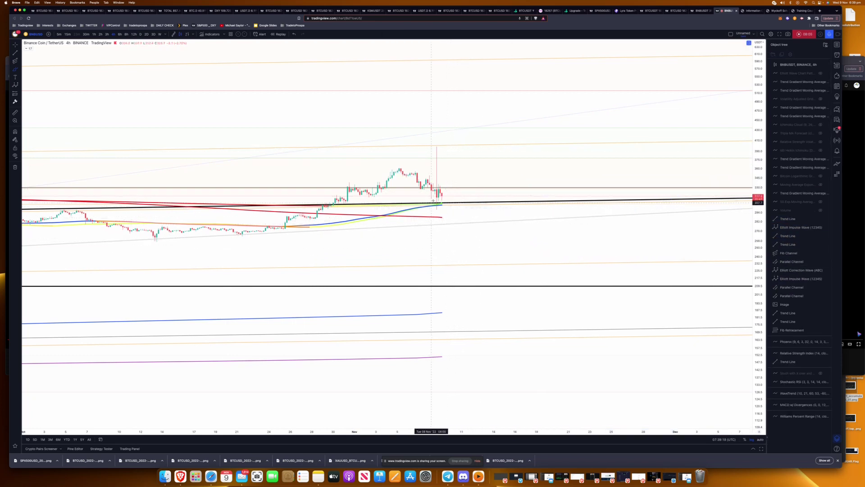
# Sketch Brush strokes for a range between the horizontal resistance and the thick trend line, with a breakout and a breakdown.
pyautogui.moveTo(419, 187)
pyautogui.mouseDown()
pyautogui.moveTo(464, 188)
pyautogui.moveTo(425, 203)
pyautogui.moveTo(454, 203)
pyautogui.moveTo(444, 189)
pyautogui.moveTo(450, 197)
pyautogui.moveTo(459, 170)
pyautogui.moveTo(460, 217)
pyautogui.mouseUp()
pyautogui.scroll(-5, 460, 216)
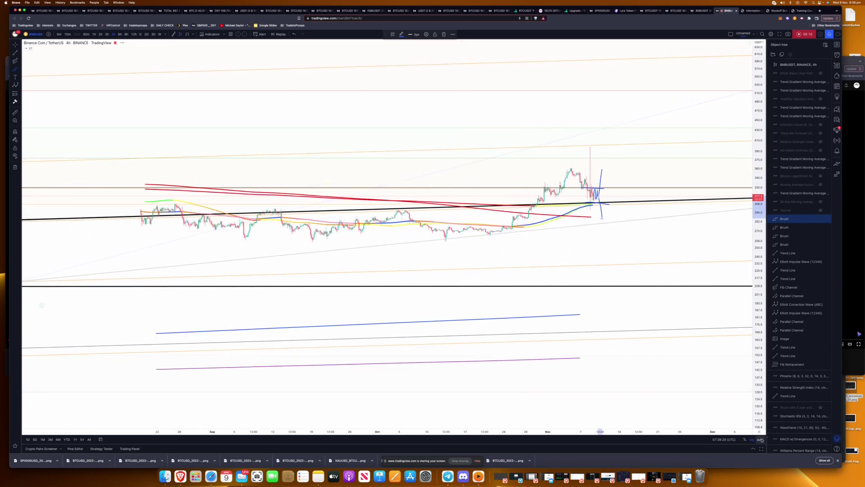
# Draw a steep rising trend line on the 4-hour chart from the 25 October 2022 low up past the November candles.
pyautogui.scroll(5, 631, 249)
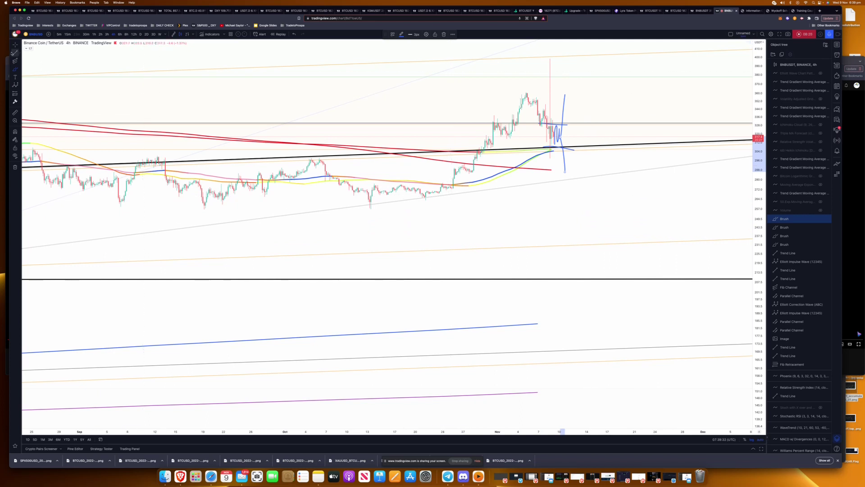
pyautogui.click(15, 52)
pyautogui.moveTo(451, 190); pyautogui.dragTo(581, 71)
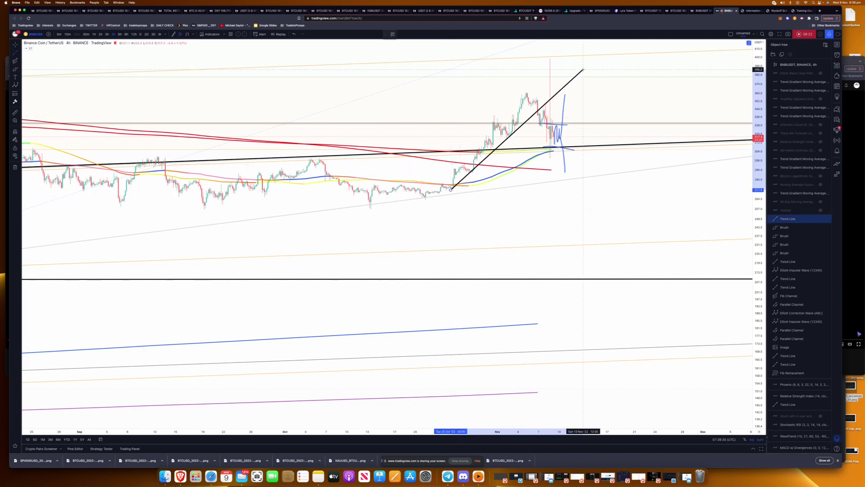
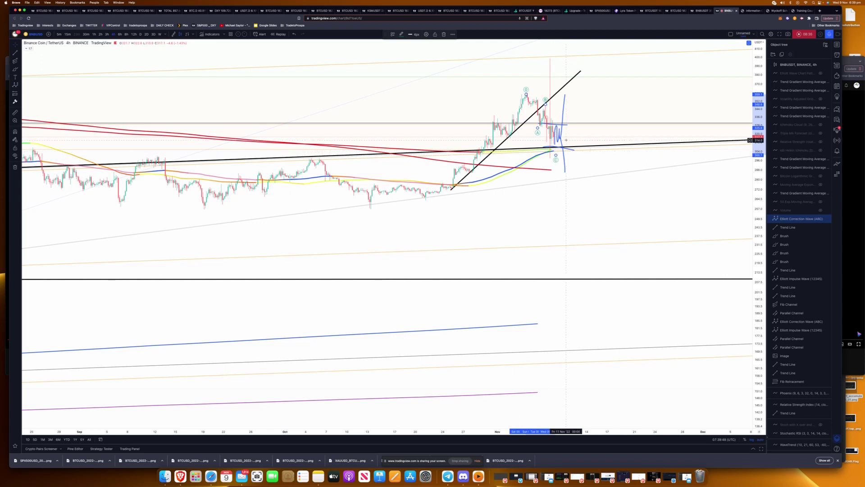
# Delete the Brush strokes for the range path, breakout and breakdown, and the short stroke beside the thick trend line.
pyautogui.click(559, 140)
pyautogui.press('Delete')
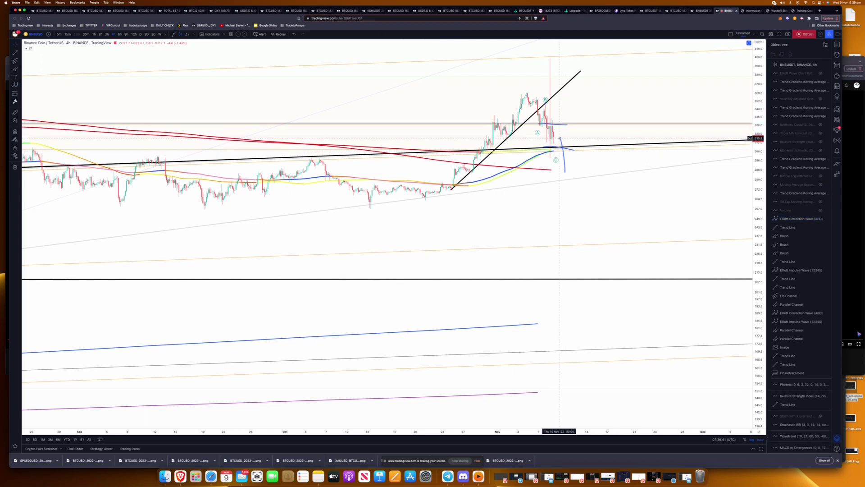
pyautogui.click(559, 140)
pyautogui.press('Delete')
pyautogui.scroll(2, 561, 143)
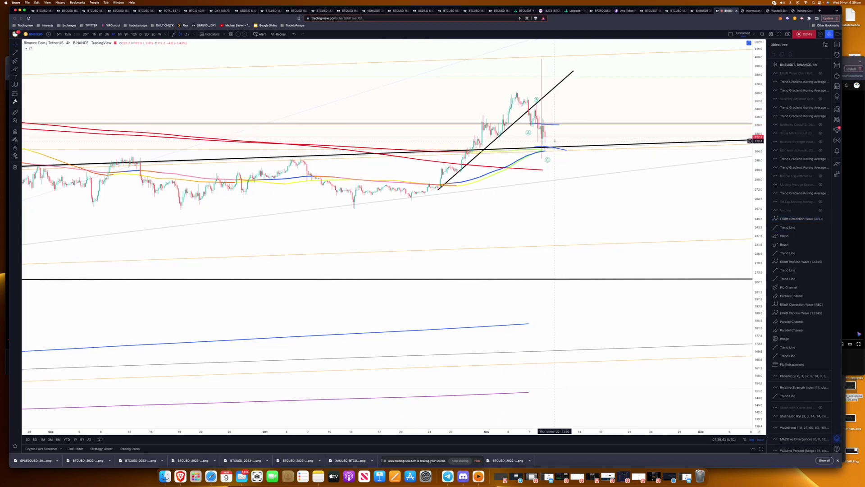
pyautogui.moveTo(537, 156); pyautogui.dragTo(537, 151)
pyautogui.click(532, 149)
pyautogui.press('Delete')
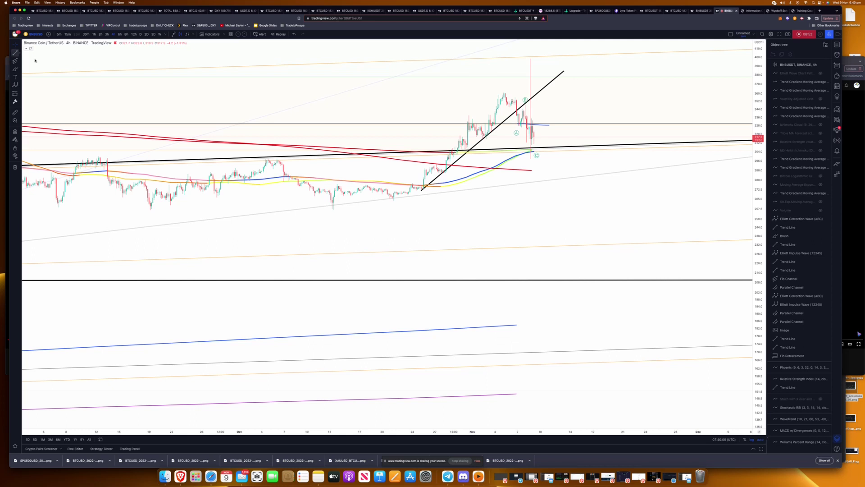
pyautogui.scroll(5, 732, 272)
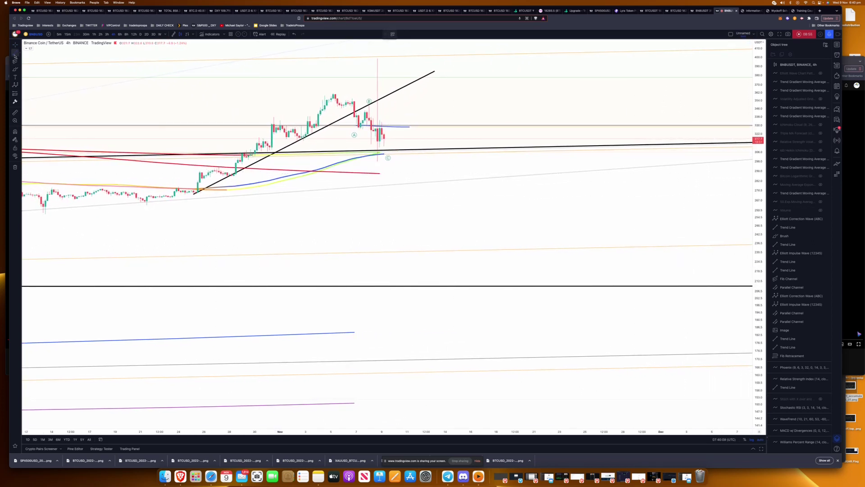
pyautogui.click(15, 61)
pyautogui.click(333, 94)
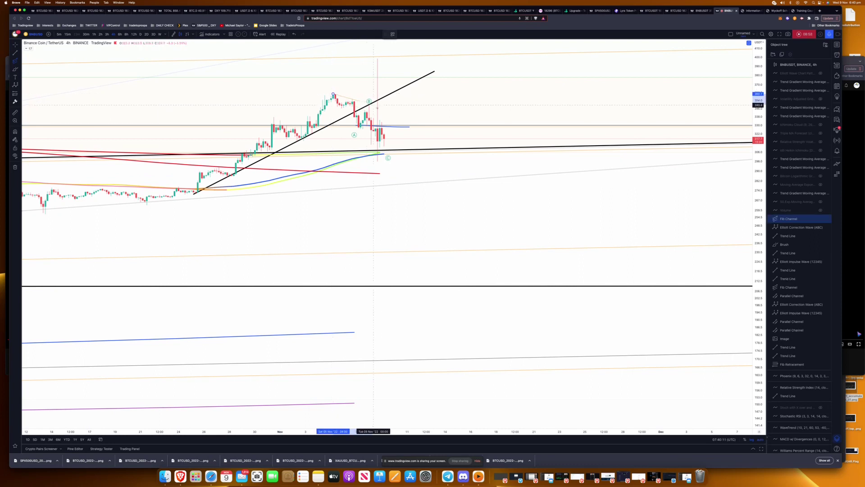
pyautogui.press('Escape')
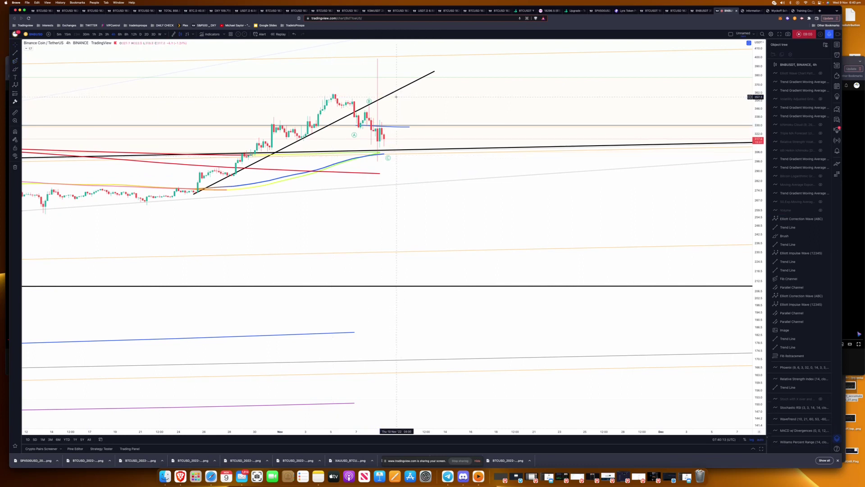
# Draw a Fib Retracement from the 5 November 2022 high down to 14 November, below the thin rising grey line.
pyautogui.click(19, 61)
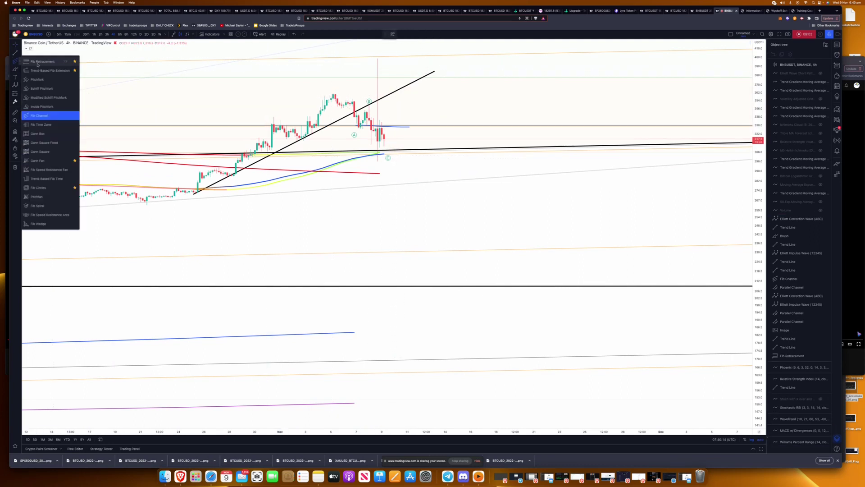
pyautogui.click(37, 61)
pyautogui.click(335, 94)
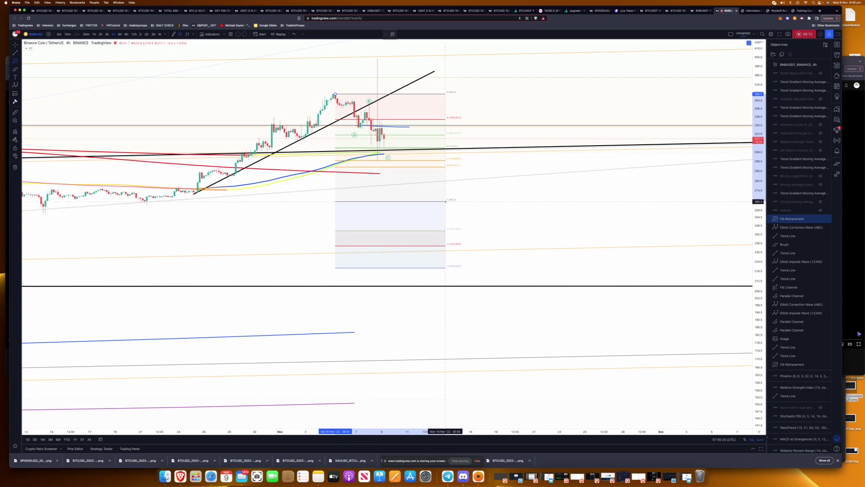
pyautogui.click(445, 202)
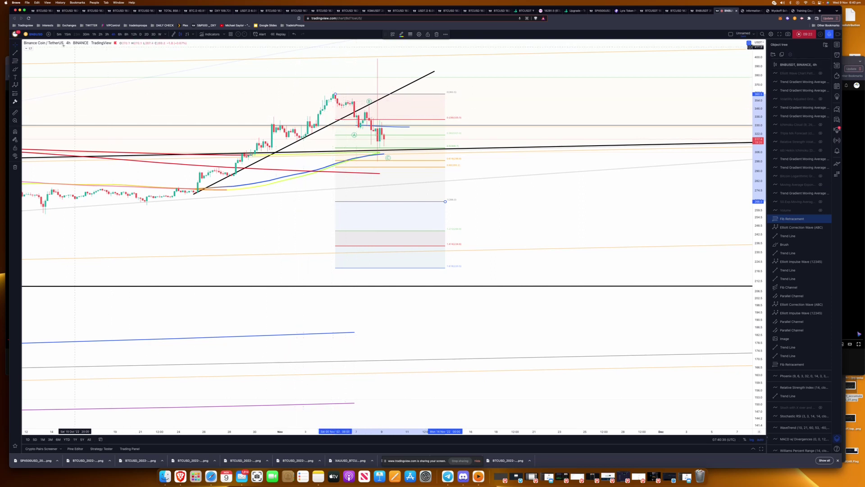
# Draw two horizontal trend lines, one at the 31 October 2022 high and a higher one just below the early-November peak.
pyautogui.click(15, 53)
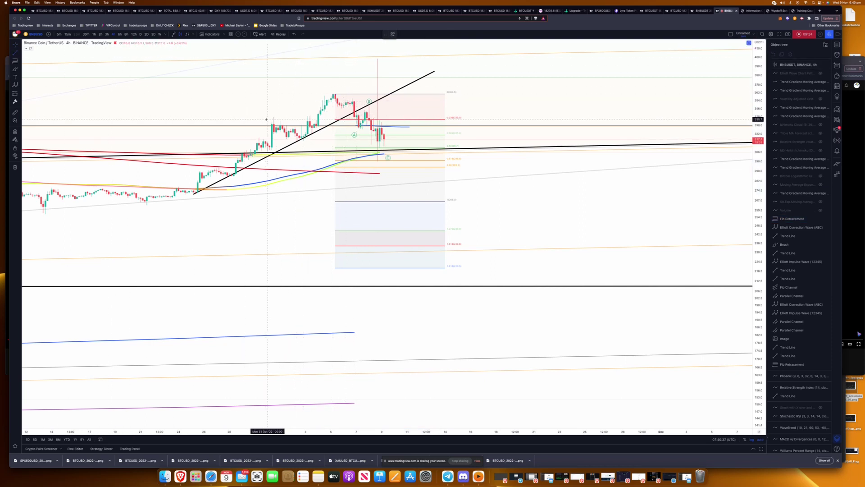
pyautogui.click(267, 120)
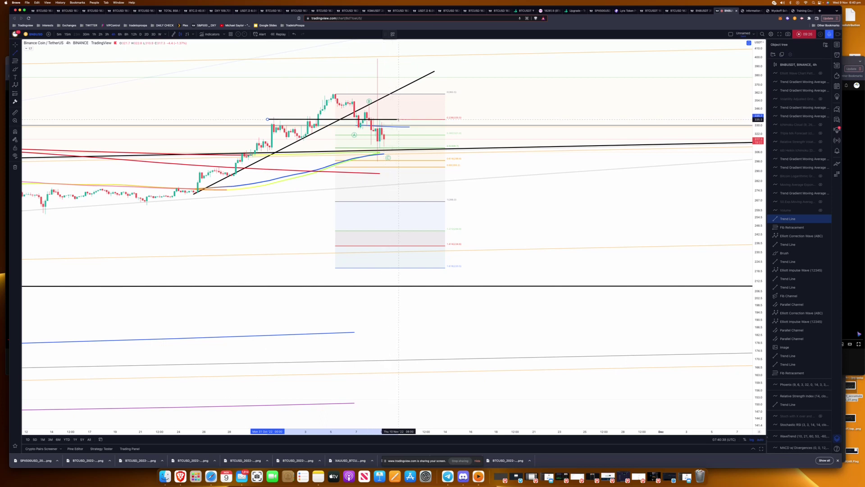
pyautogui.click(398, 120)
pyautogui.click(276, 100)
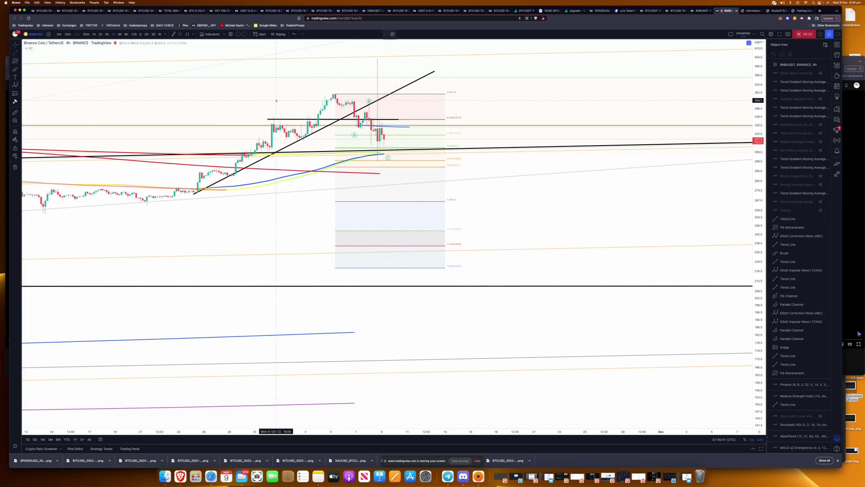
pyautogui.click(288, 107)
pyautogui.click(390, 107)
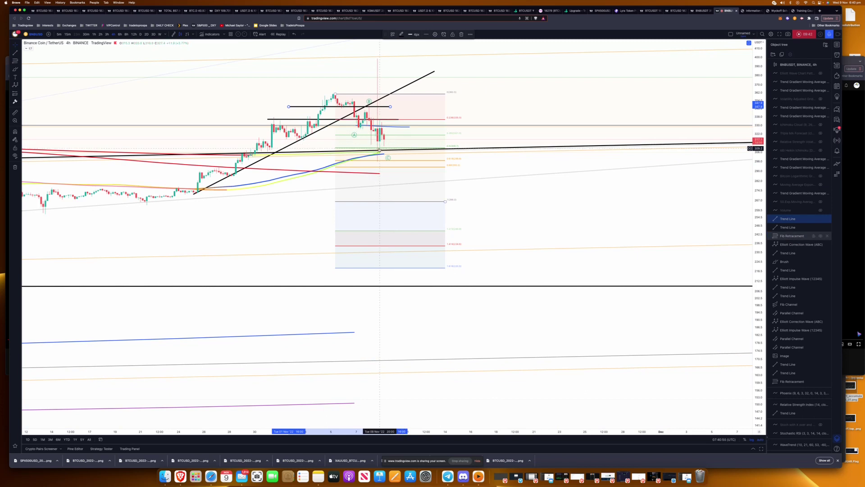
# Delete the remaining short Brush stroke at the horizontal resistance beside the November candles.
pyautogui.moveTo(379, 149); pyautogui.dragTo(435, 143)
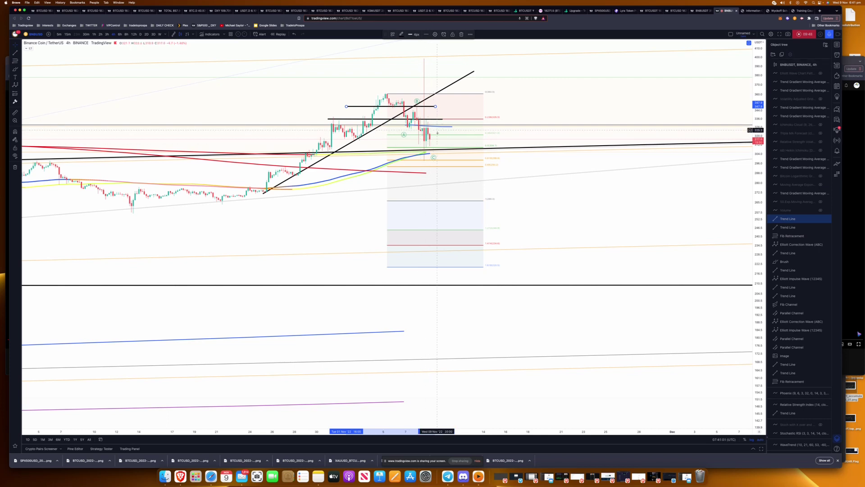
pyautogui.moveTo(447, 184); pyautogui.dragTo(448, 184)
pyautogui.scroll(-2, 447, 185)
pyautogui.scroll(2, 494, 129)
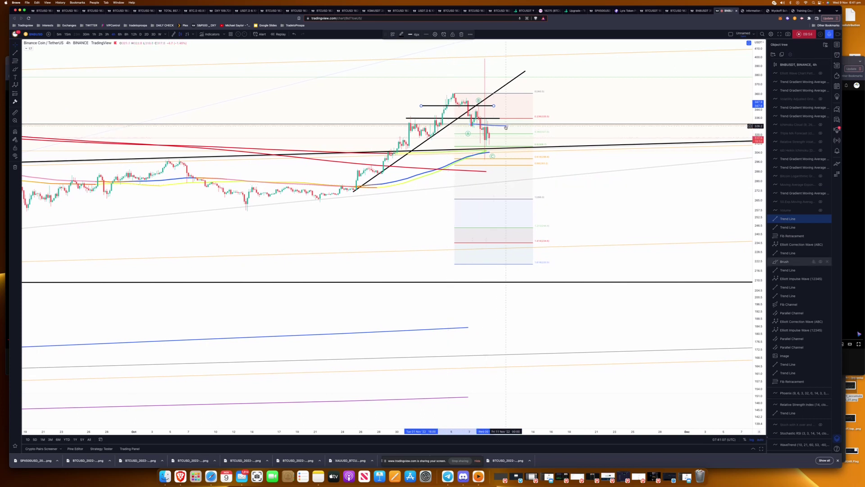
pyautogui.click(505, 126)
pyautogui.press('Delete')
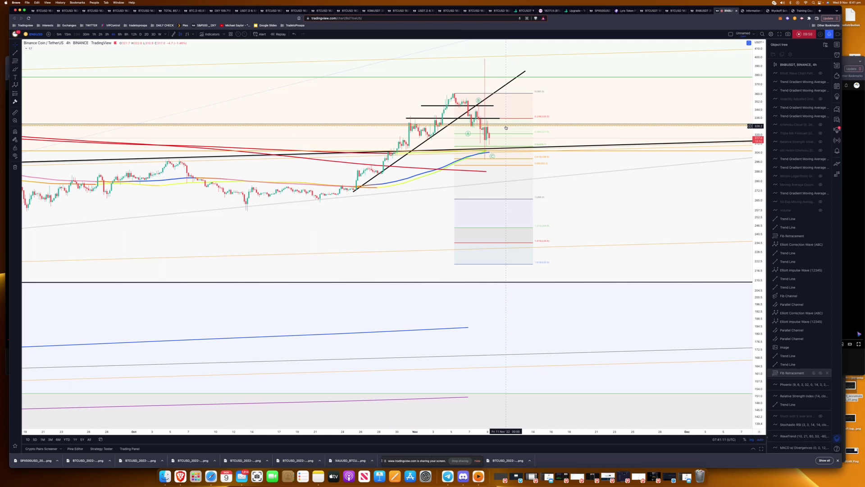
pyautogui.click(506, 127)
# Draw a falling trend line from the 13 August 2022 peak across the September and October candles to early November.
pyautogui.scroll(-2, 547, 199)
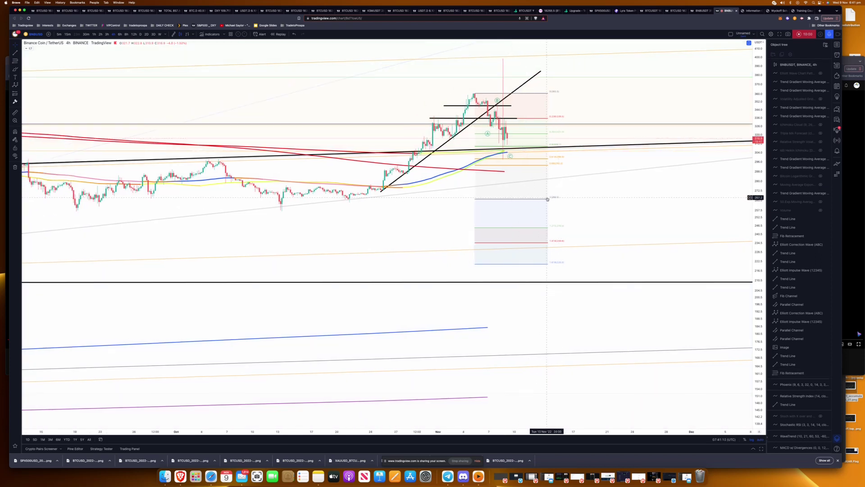
pyautogui.press('Escape')
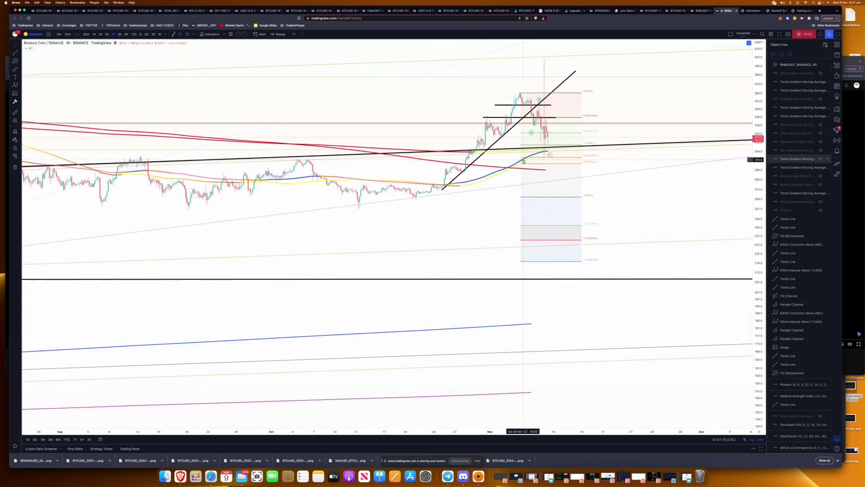
pyautogui.scroll(-3, 395, 195)
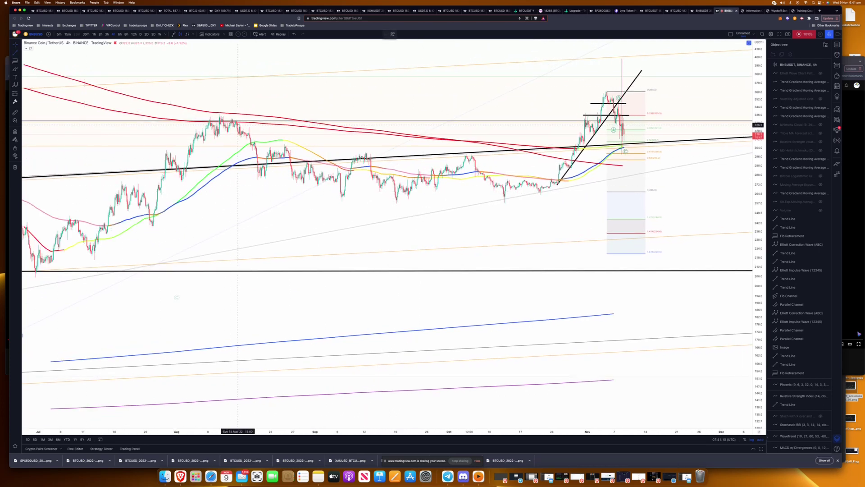
pyautogui.click(235, 120)
pyautogui.click(604, 176)
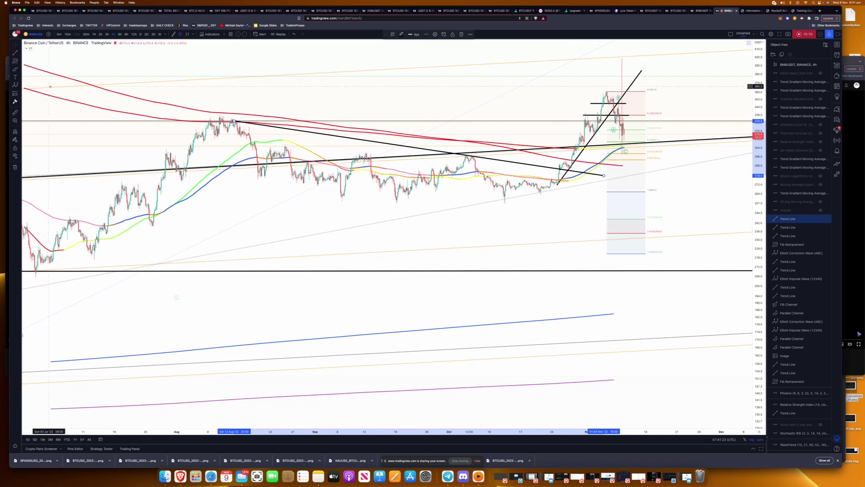
# Draw a rounded-bottom Curve from about 10 August 2022 beneath the September and October lows, rising to mid-November at the horizontal resistance.
pyautogui.click(18, 69)
pyautogui.click(33, 70)
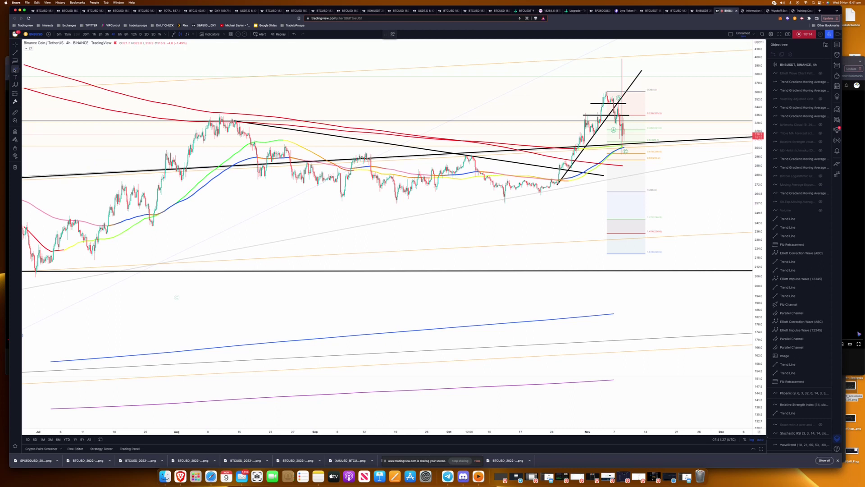
pyautogui.click(14, 70)
pyautogui.click(31, 122)
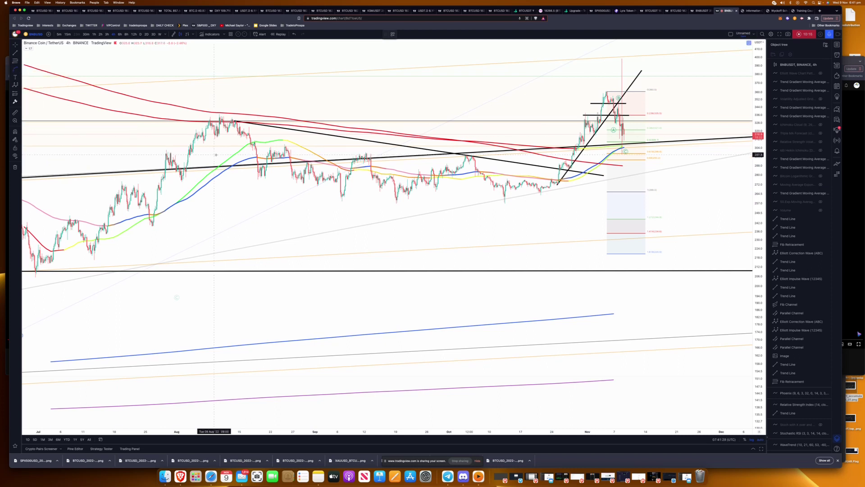
pyautogui.click(224, 156)
pyautogui.click(653, 134)
pyautogui.click(423, 209)
pyautogui.moveTo(442, 210); pyautogui.dragTo(446, 208)
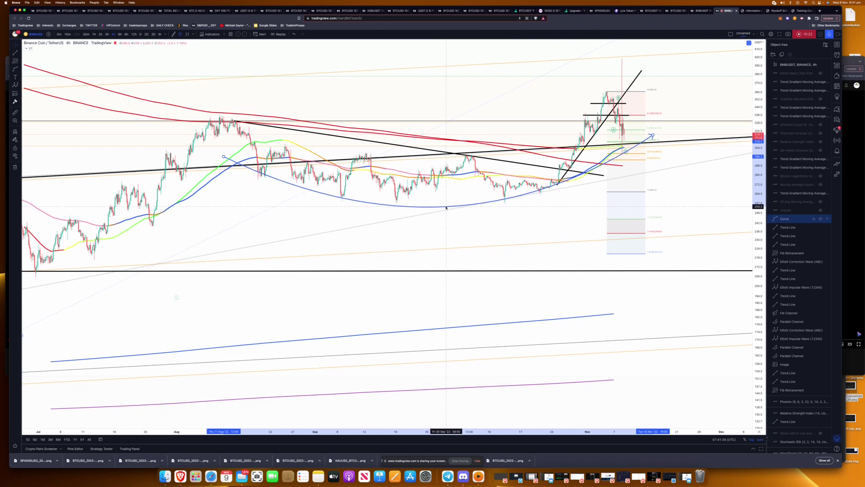
pyautogui.moveTo(652, 135); pyautogui.dragTo(668, 125)
pyautogui.moveTo(445, 208); pyautogui.dragTo(461, 206)
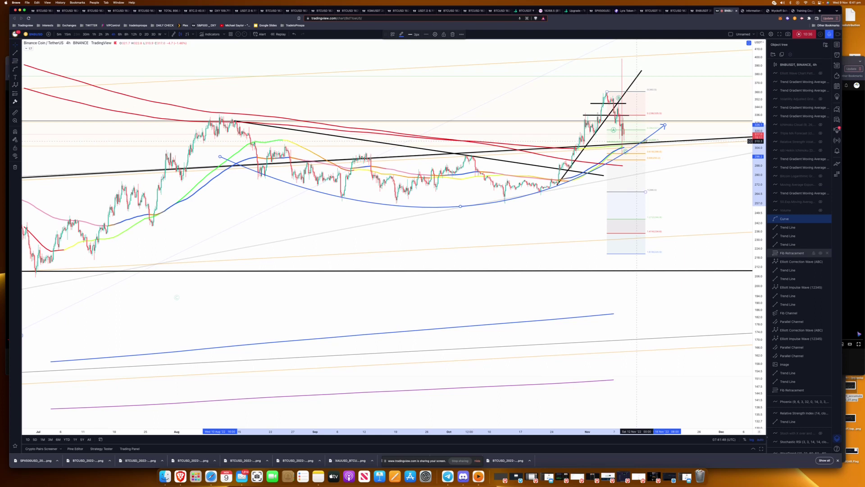
# Sketch a Brush path dipping to the curve, bouncing above the horizontal resistance, retesting the curve and rallying again.
pyautogui.click(15, 69)
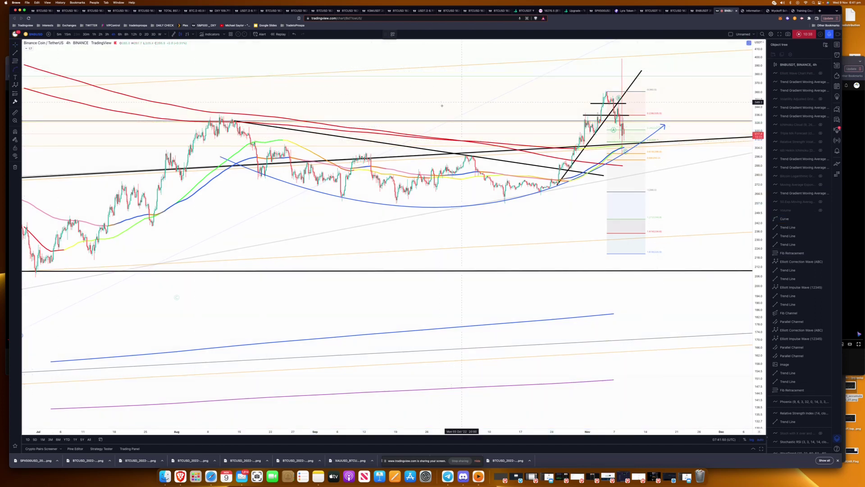
pyautogui.click(18, 69)
pyautogui.click(34, 69)
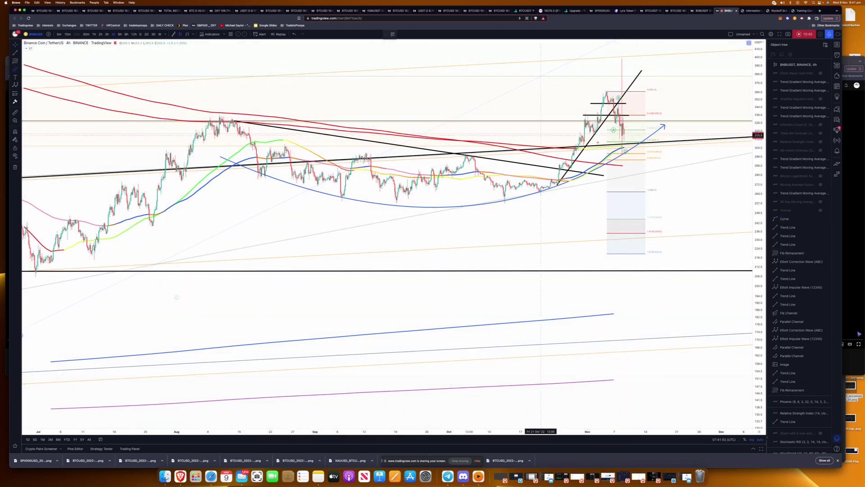
pyautogui.moveTo(623, 139); pyautogui.dragTo(627, 149)
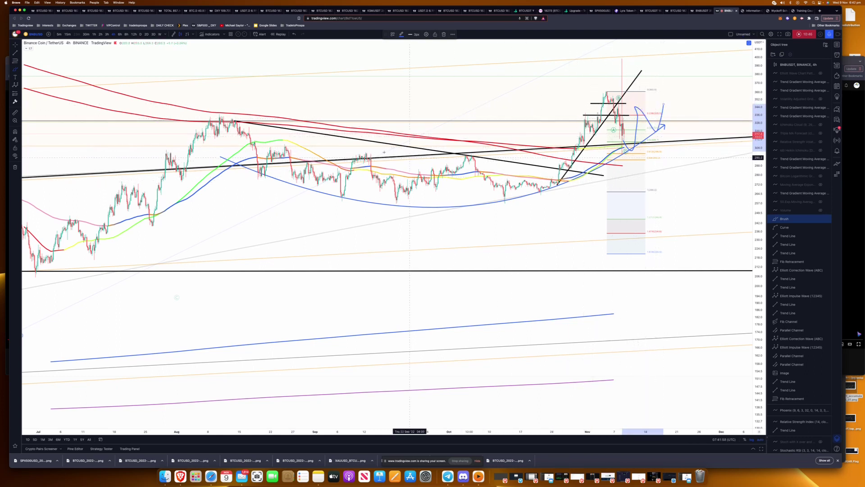
# Add Brush strokes marking the horizontal resistance, the dip to the curve, a breakdown below the thick trend line and the rally's tip.
pyautogui.moveTo(636, 120); pyautogui.dragTo(689, 120)
pyautogui.moveTo(624, 139); pyautogui.dragTo(633, 143)
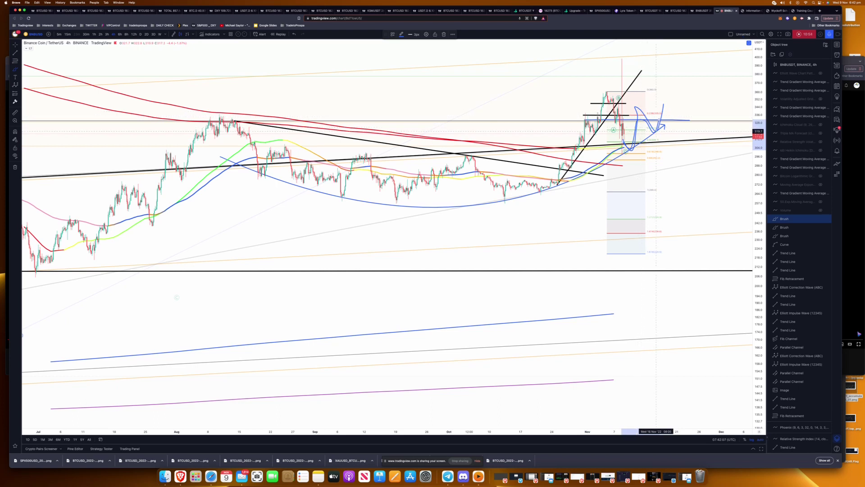
pyautogui.moveTo(660, 128); pyautogui.dragTo(668, 152)
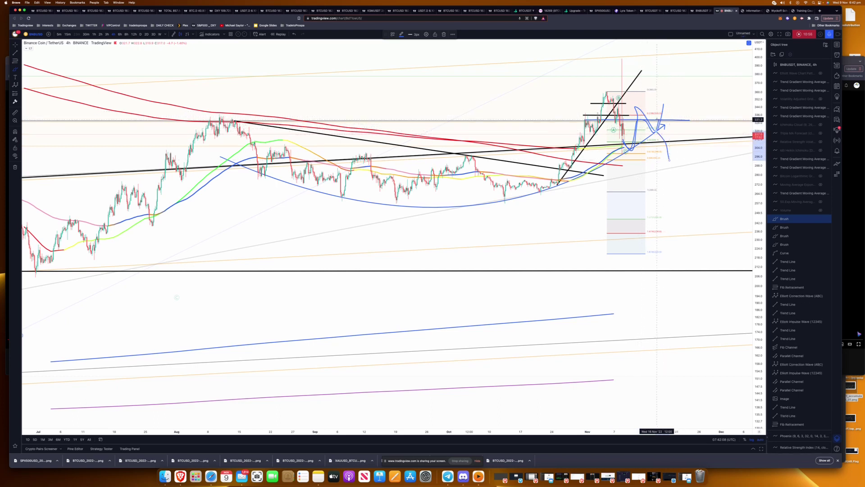
pyautogui.moveTo(662, 113); pyautogui.dragTo(667, 109)
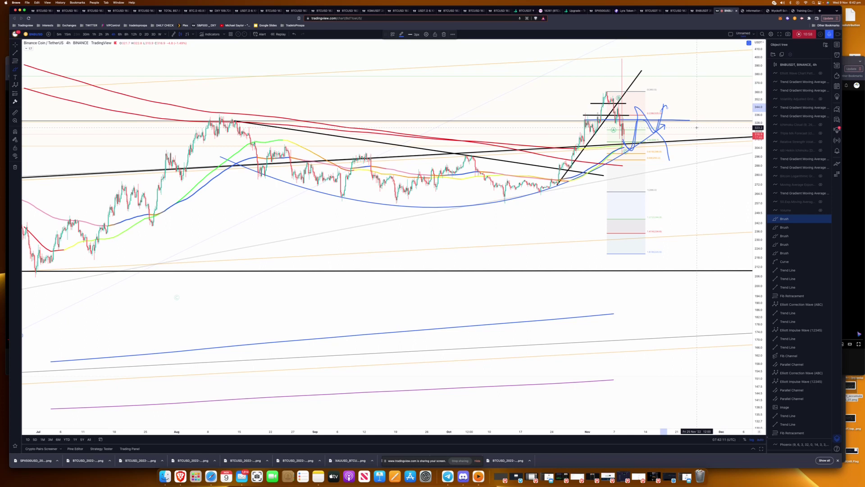